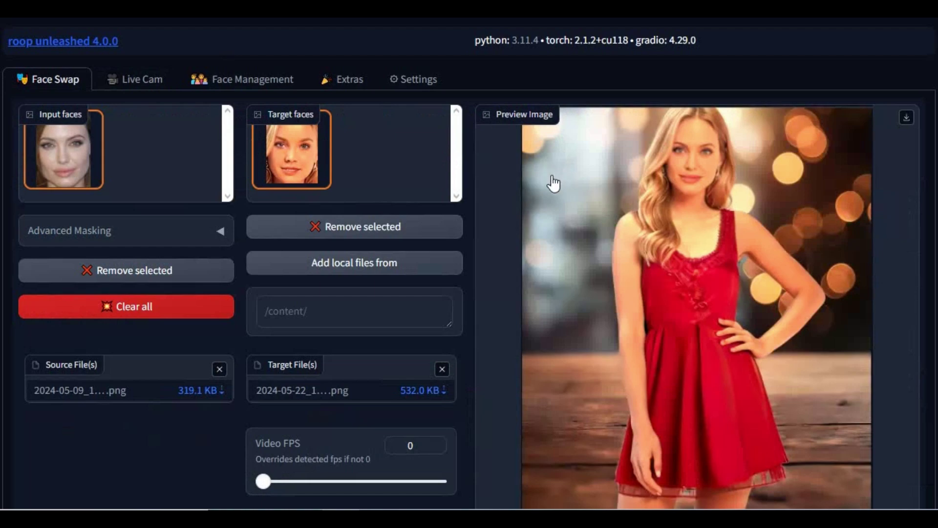
Scroll through the finished face swap result on the Face Swap tab
scroll(558, 180, down, 5)
scroll(554, 185, down, 18)
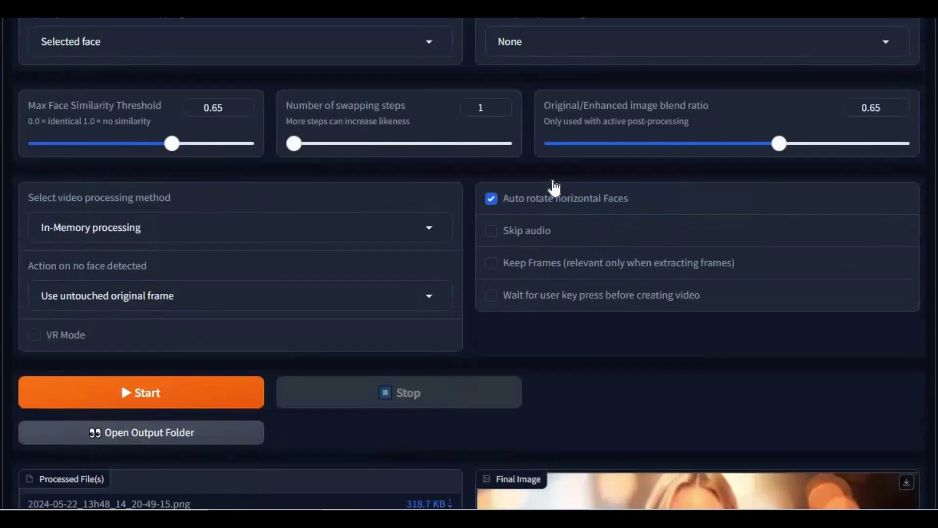
scroll(554, 188, down, 3)
scroll(553, 187, up, 20)
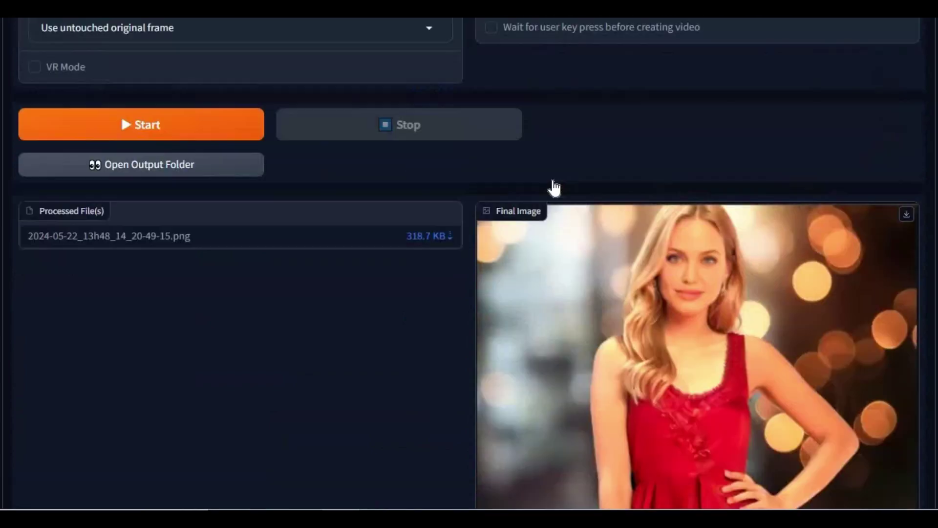
scroll(554, 187, up, 5)
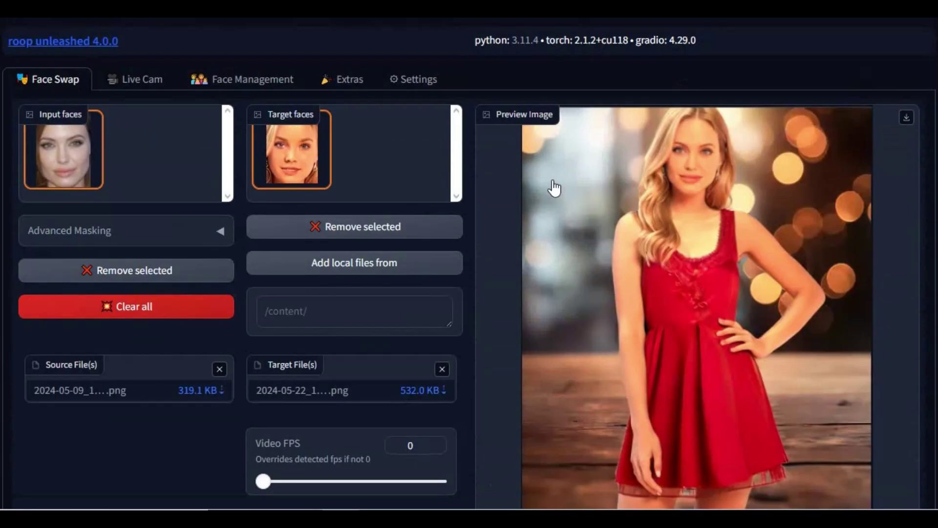
Check the live webcam output on the Live Cam tab, then go to the Extras tab
click(142, 81)
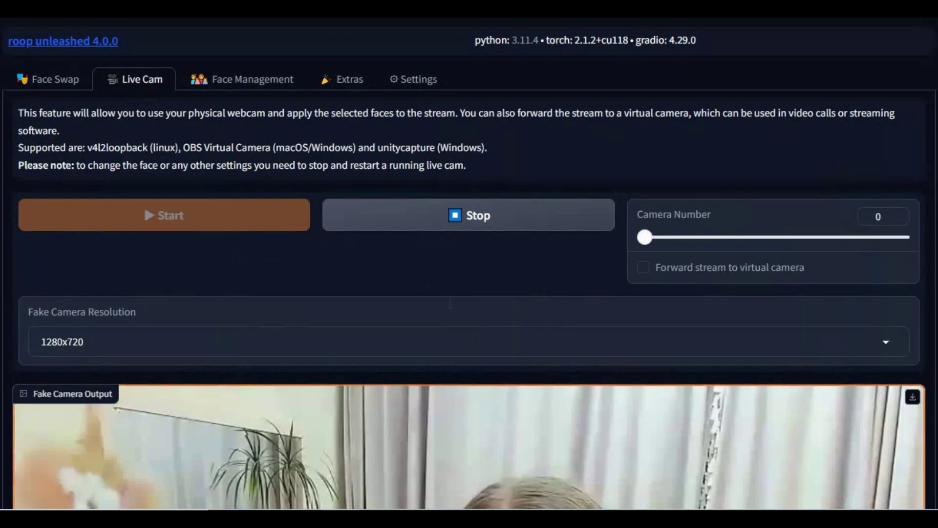
scroll(449, 303, down, 8)
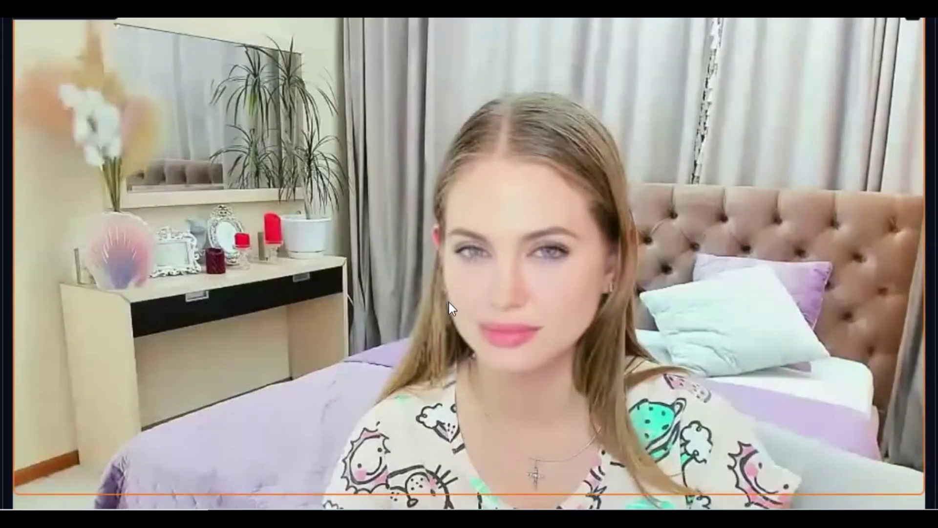
scroll(448, 302, down, 1)
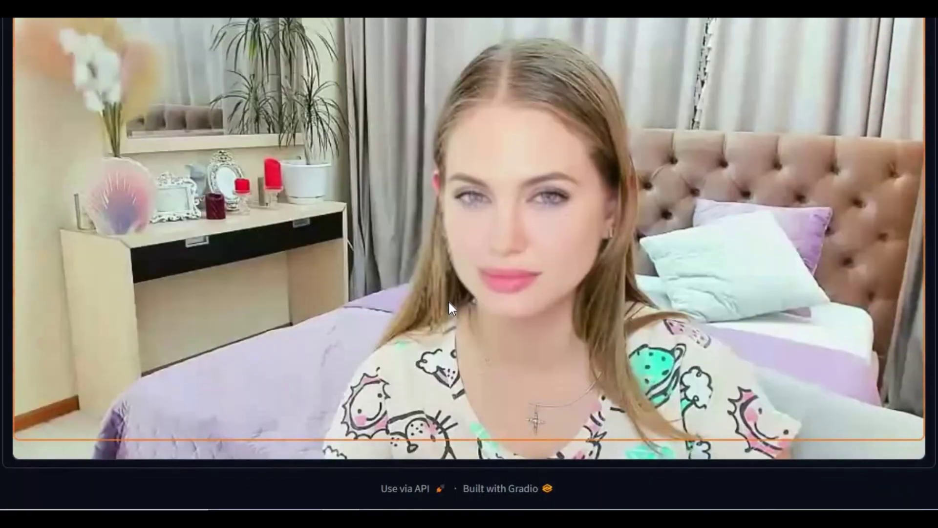
scroll(449, 302, up, 9)
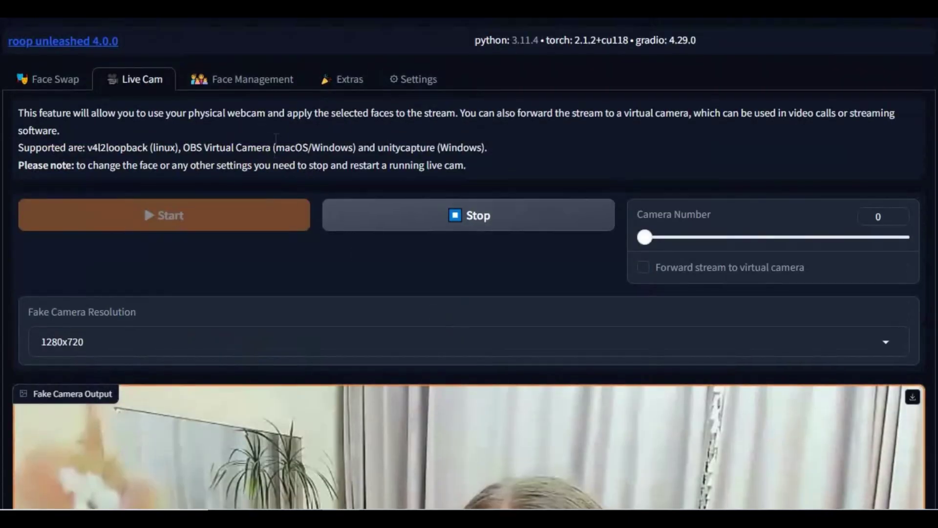
click(348, 82)
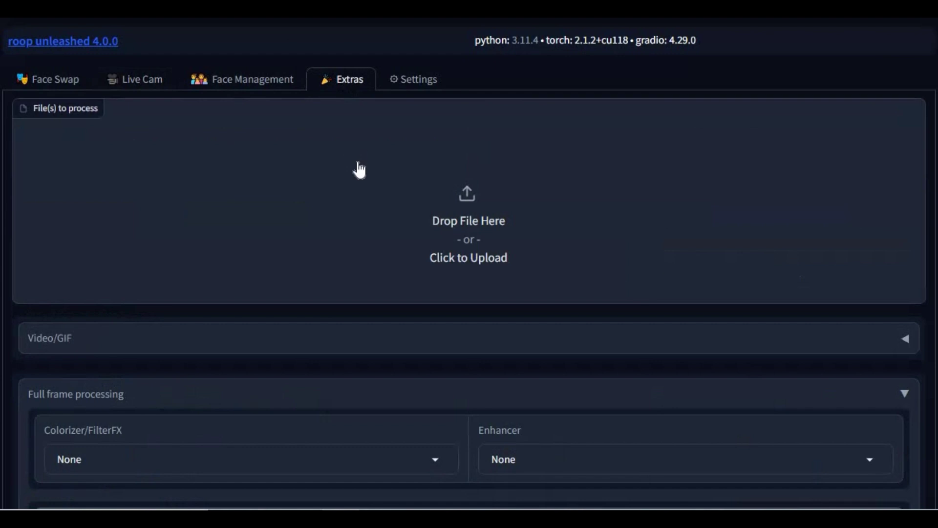
Look over the Colorizer/FilterFX effect options, then bring up the recent downloads to choose an image
scroll(218, 254, down, 3)
click(169, 304)
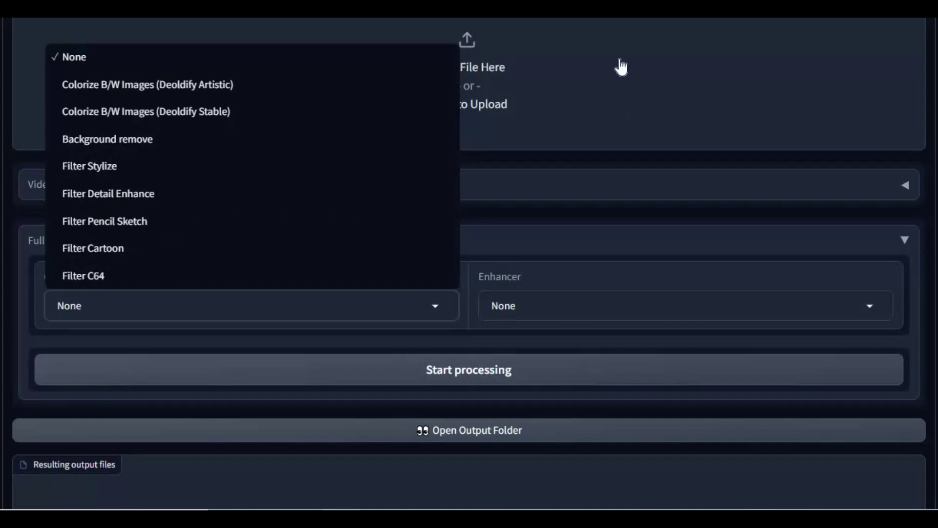
click(748, 95)
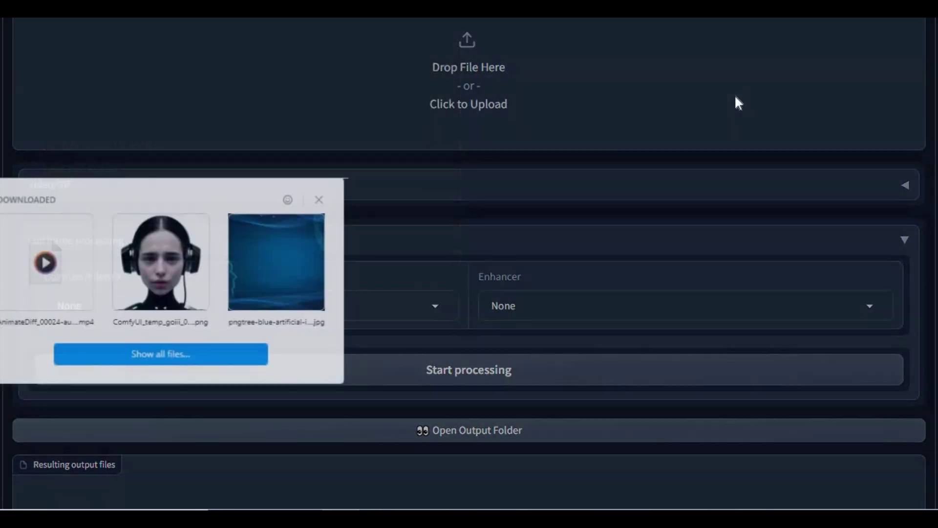
Load the headphone portrait, then review the $6 Roop-Unleashed 4.0.0 Portable Patreon listing and its cover
click(180, 274)
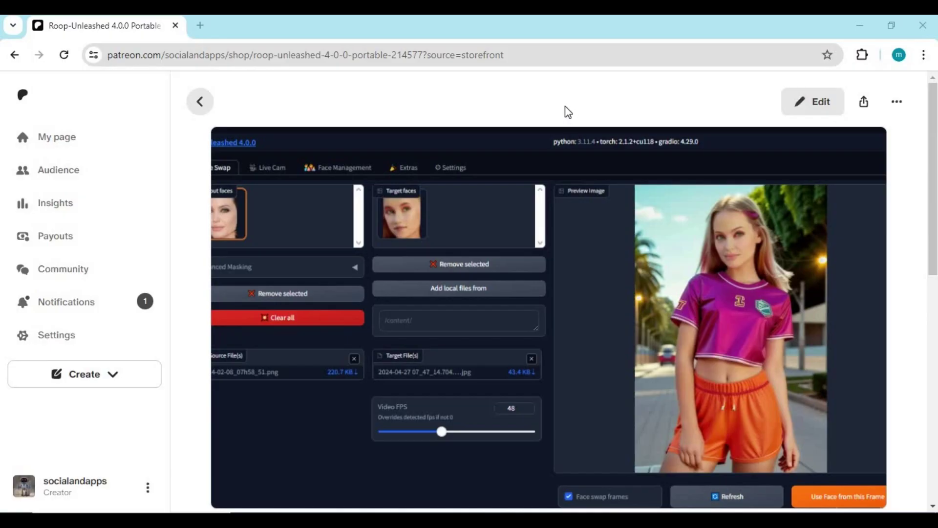
click(380, 54)
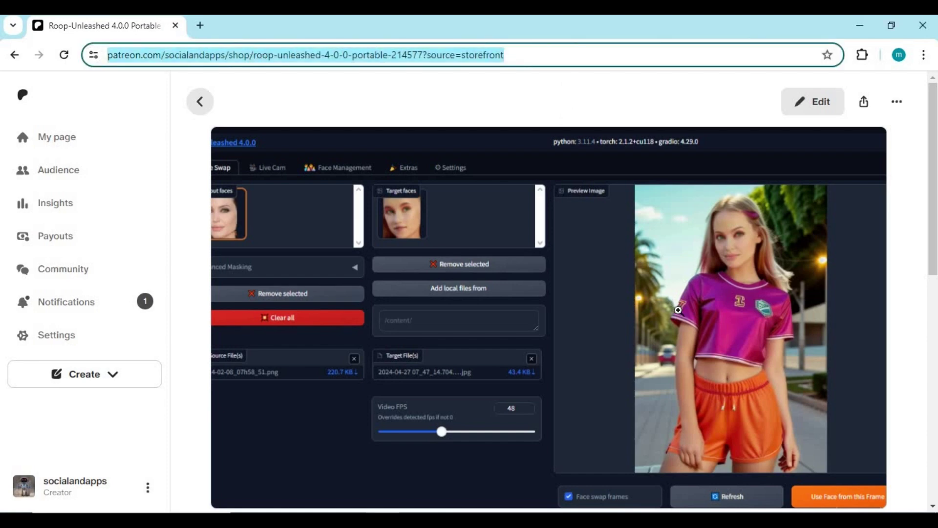
scroll(678, 310, down, 4)
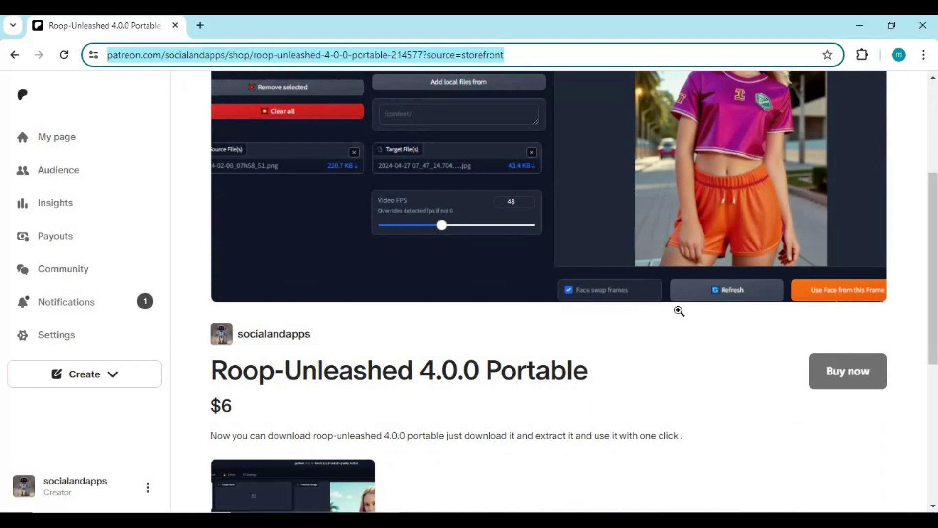
scroll(679, 311, down, 5)
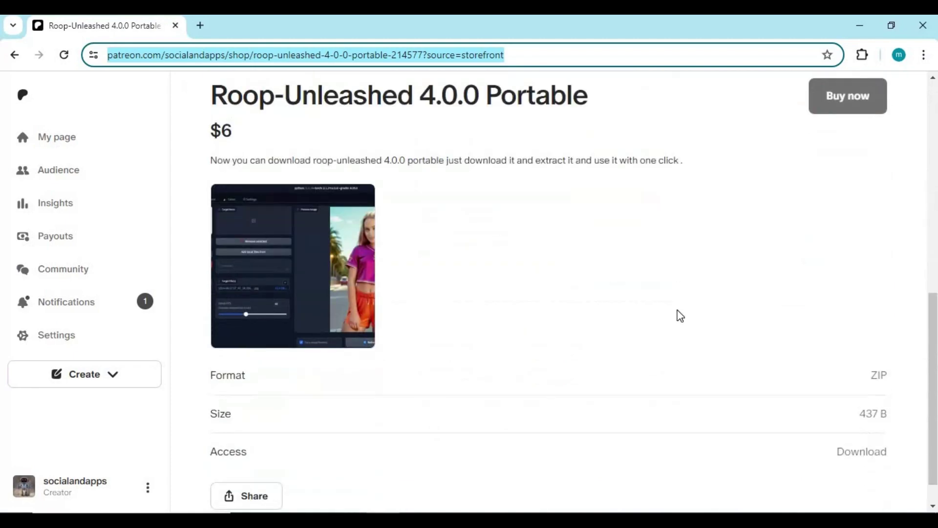
scroll(677, 314, up, 1)
scroll(679, 315, up, 9)
click(677, 310)
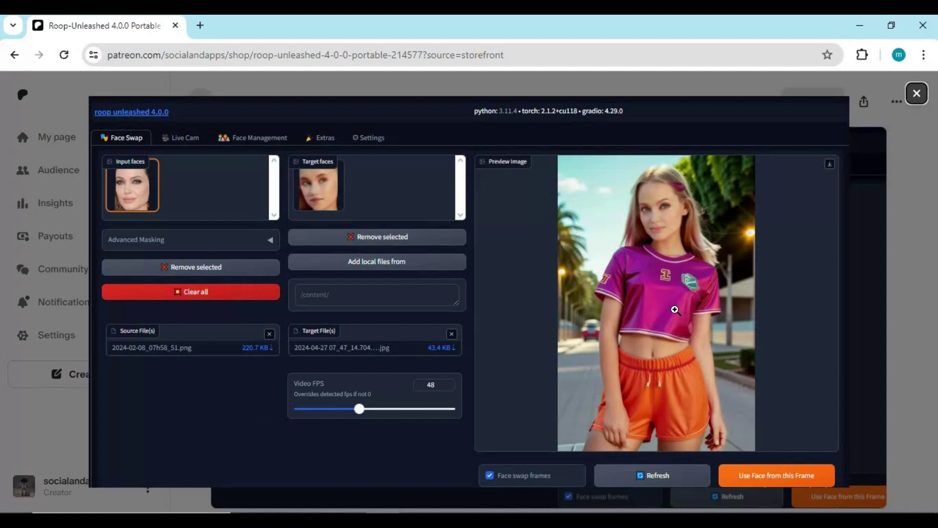
click(68, 362)
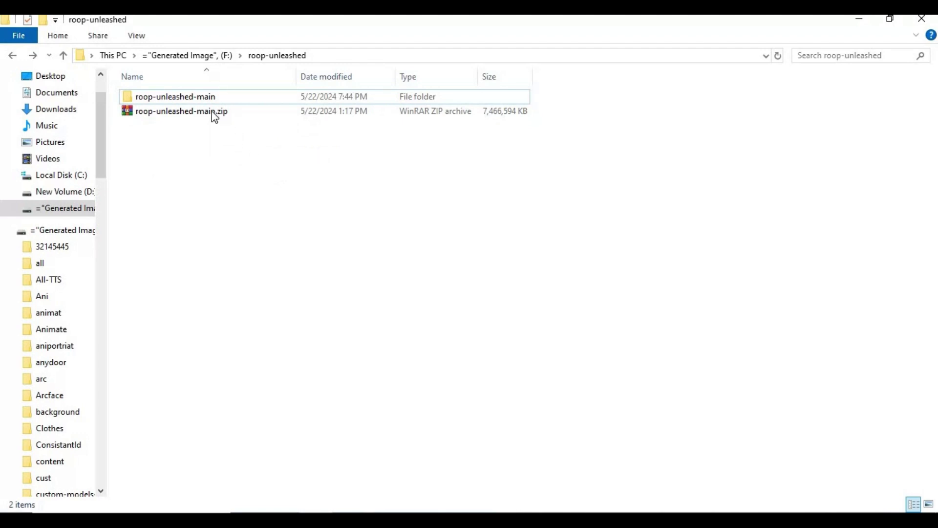
Open roop-unleashed-main, inspect its models folder, then run start_portable_nvidia.bat to launch Roop Unleashed
right_click(163, 110)
mouse_move(198, 235)
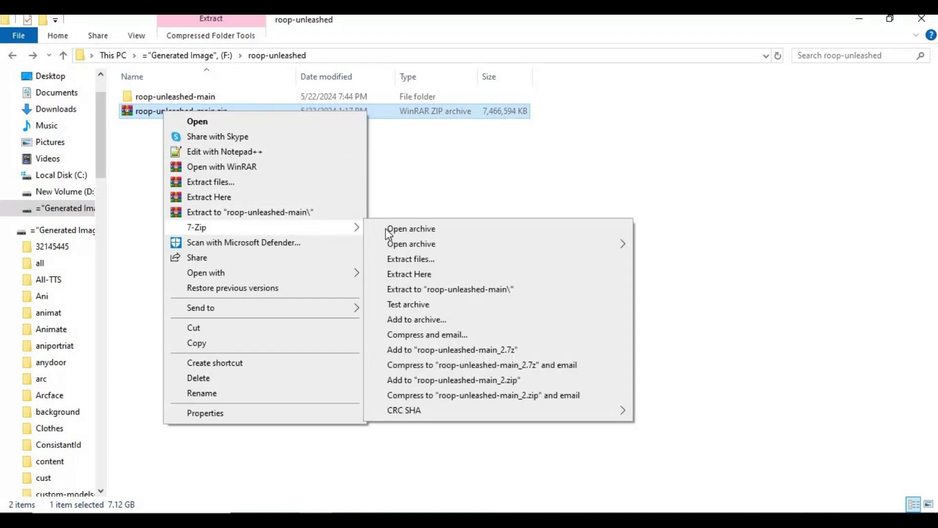
click(195, 96)
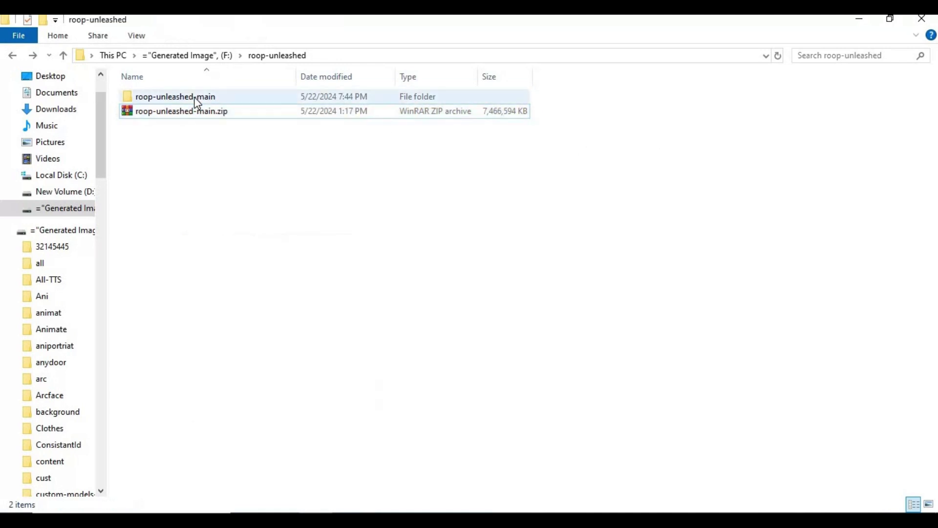
double_click(195, 96)
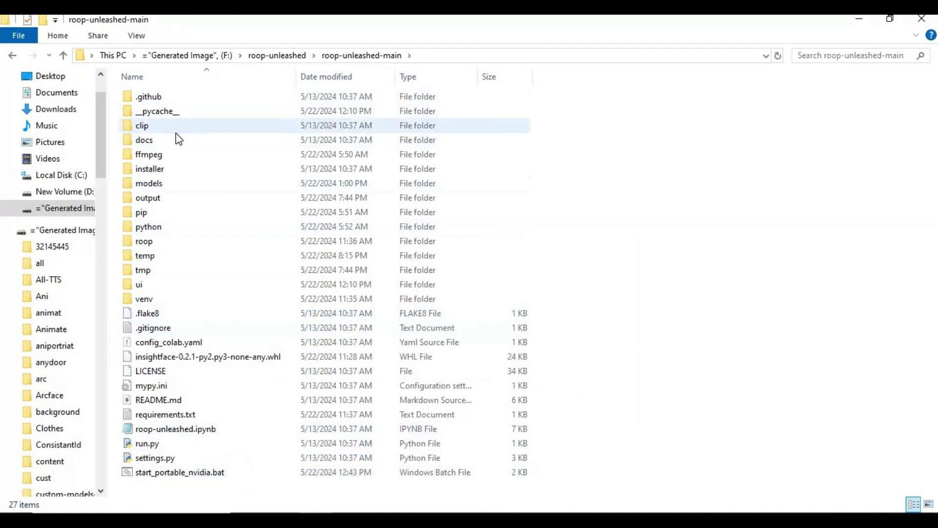
double_click(155, 184)
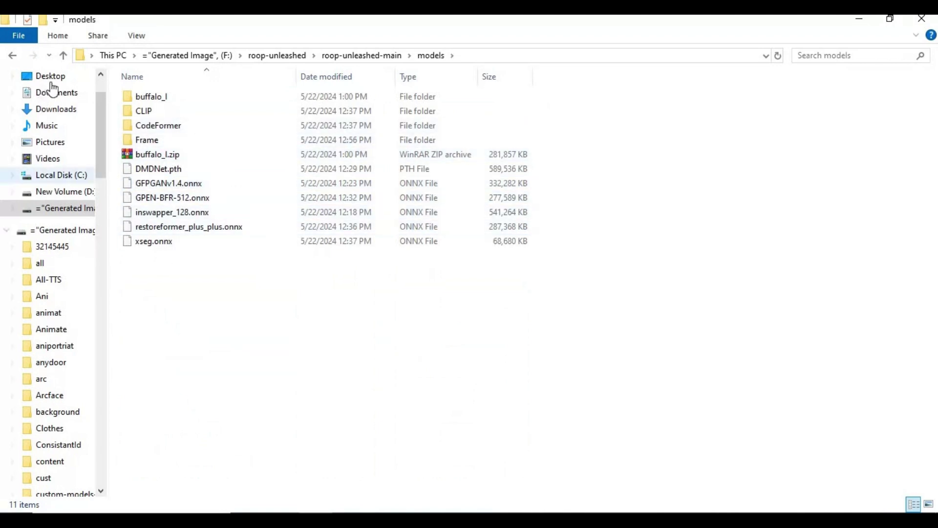
click(62, 56)
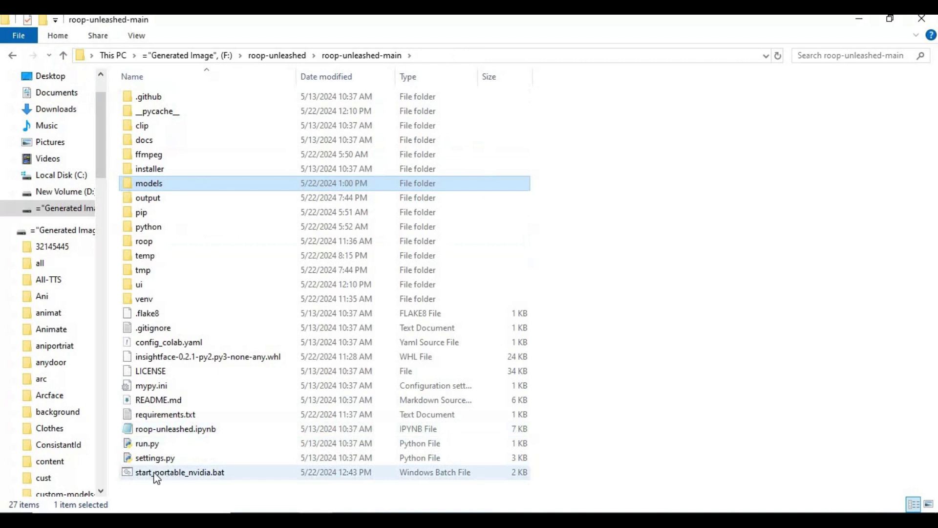
double_click(175, 472)
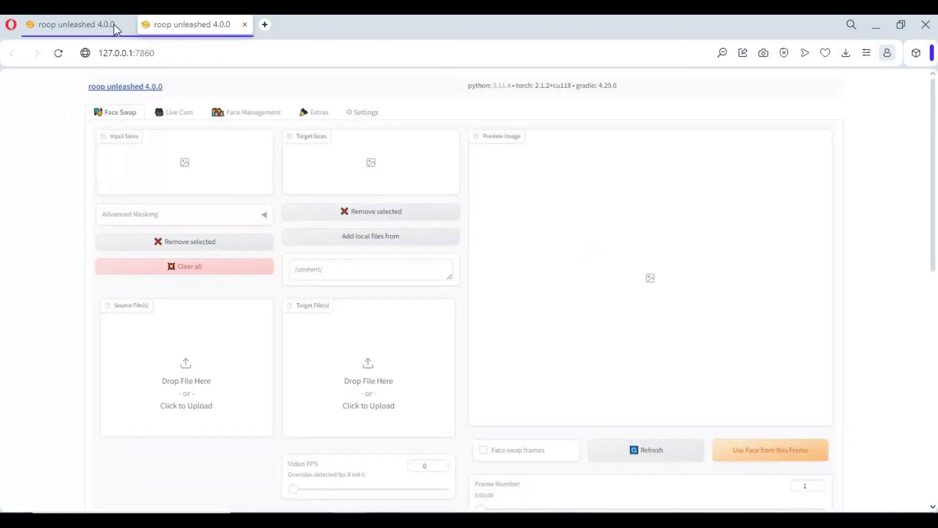
Close the first duplicate 'roop unleashed 4.0.0' tab and scroll the remaining Face Swap page
click(128, 24)
scroll(336, 242, down, 10)
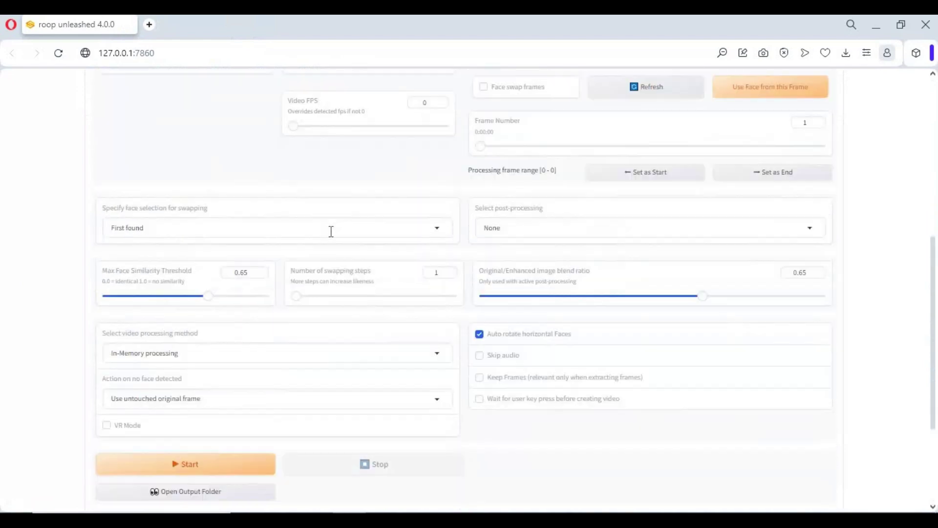
scroll(331, 231, up, 10)
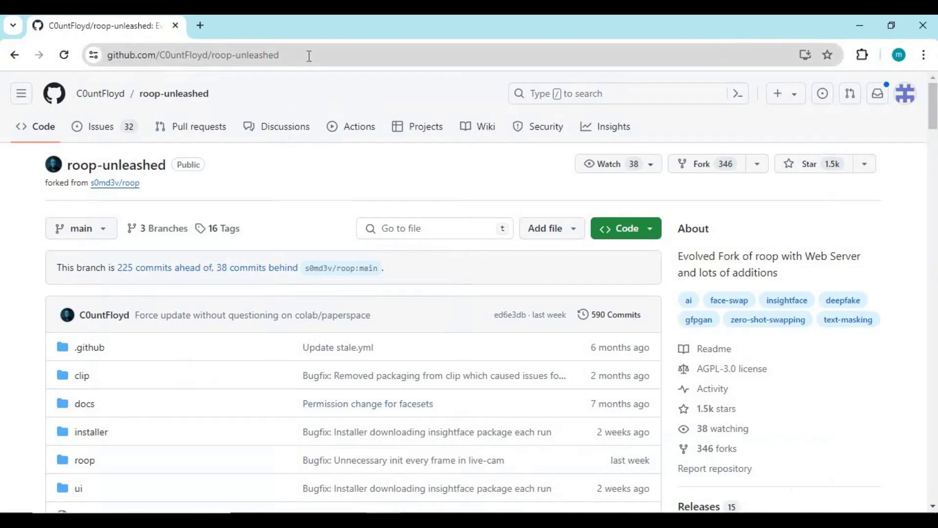
Download roop-unleashed via Code > Download ZIP and show roop-unleashed-main.zip in folder r
click(237, 60)
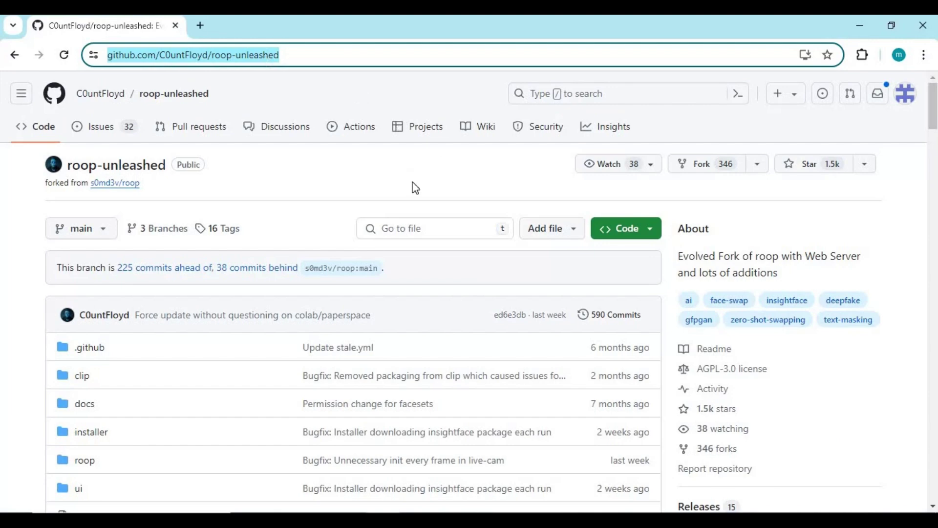
scroll(415, 188, down, 8)
scroll(415, 190, down, 6)
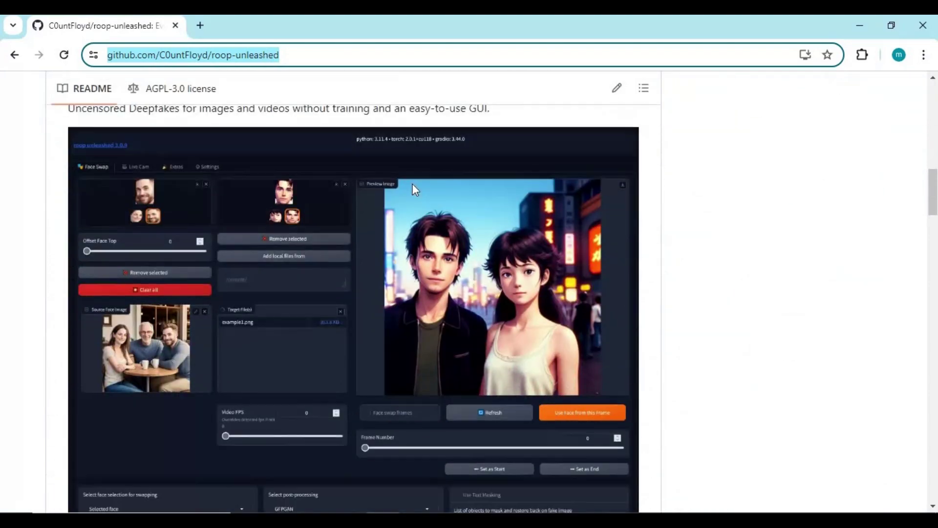
scroll(416, 190, up, 12)
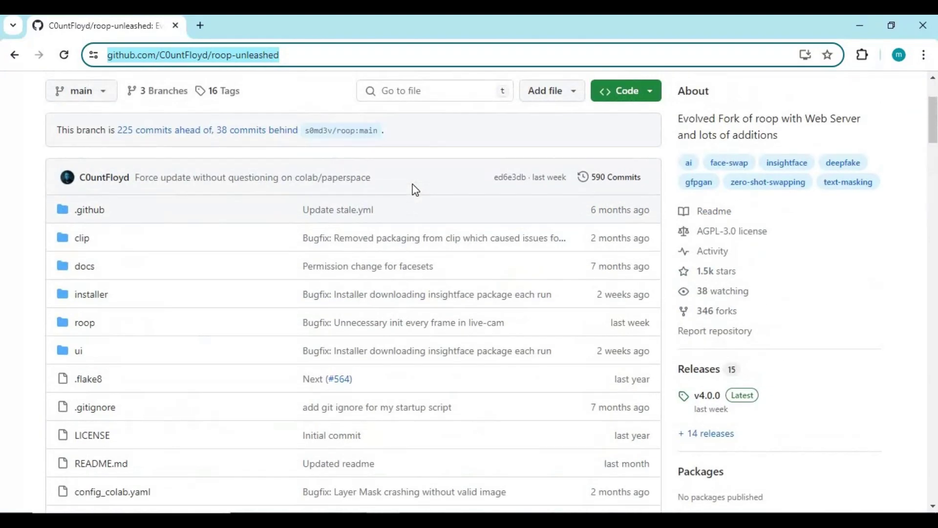
scroll(415, 190, up, 3)
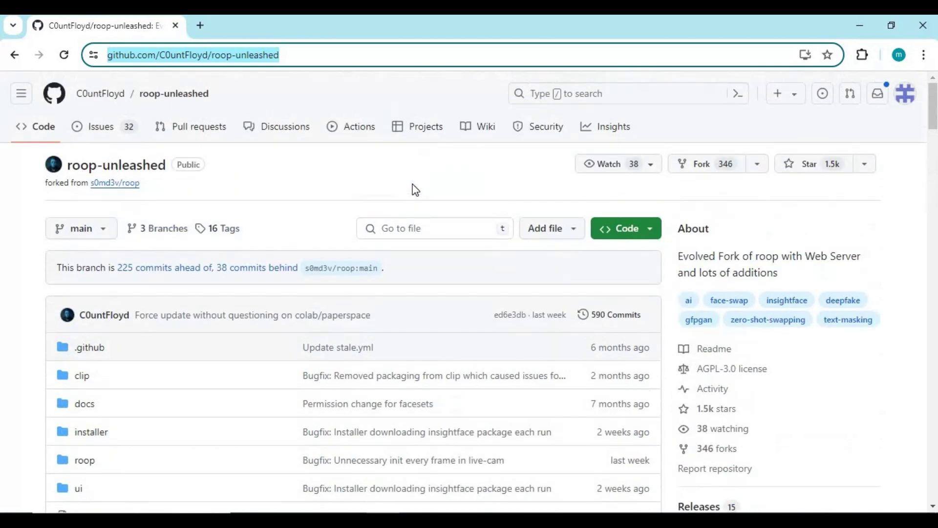
click(658, 230)
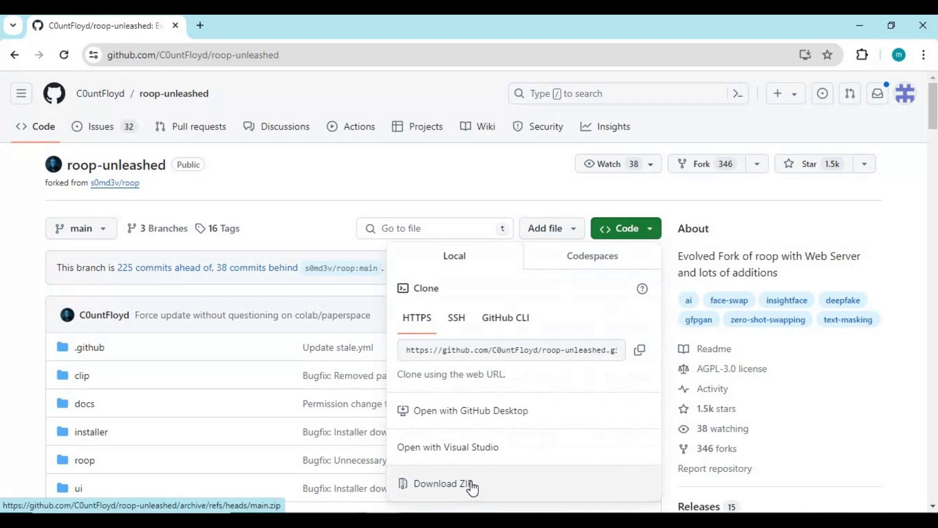
click(473, 488)
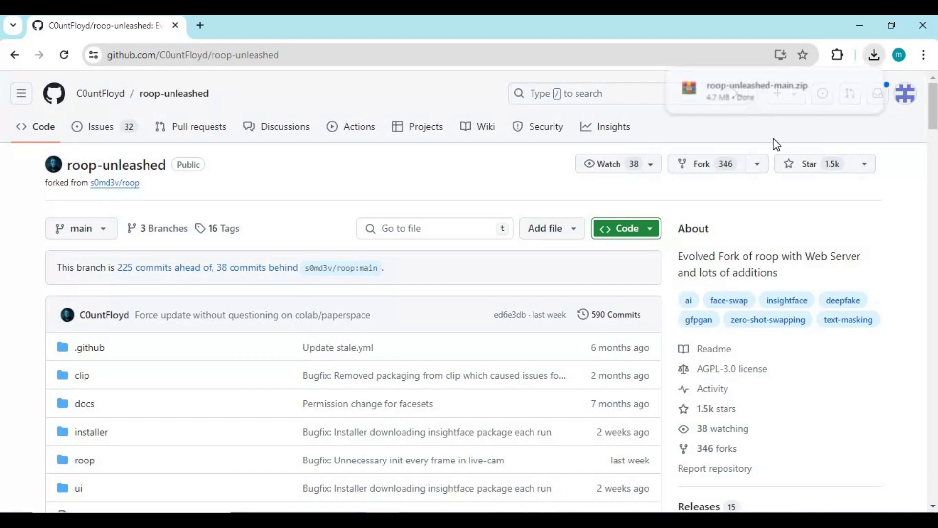
click(837, 89)
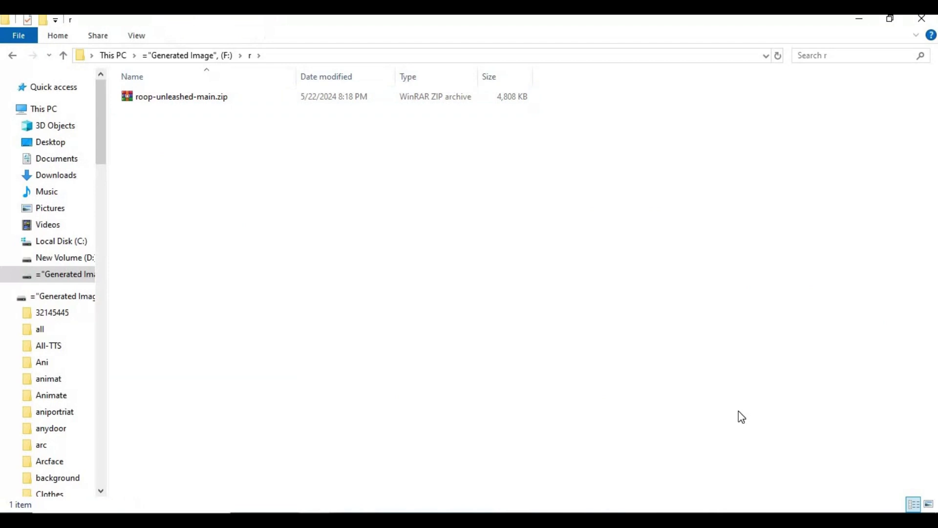
Extract roop-unleashed-main.zip into the current folder with Extract Here
click(154, 103)
right_click(153, 100)
click(236, 188)
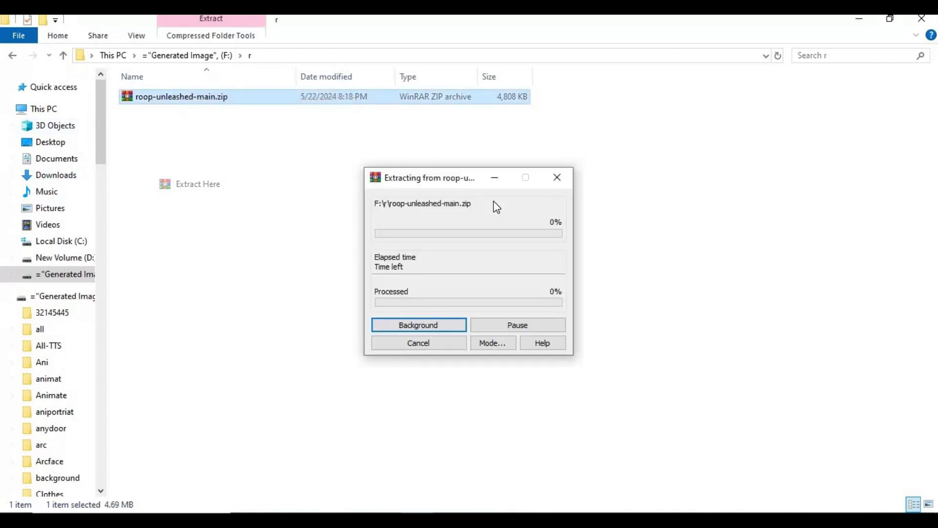
Open the extracted roop-unleashed-main folder and search Windows for 'ana' to find Anaconda Prompt
click(201, 157)
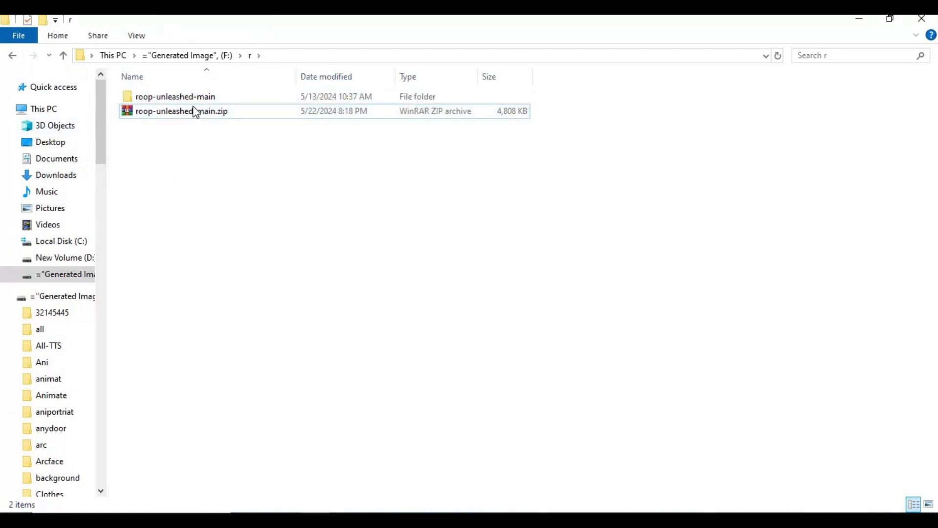
double_click(189, 98)
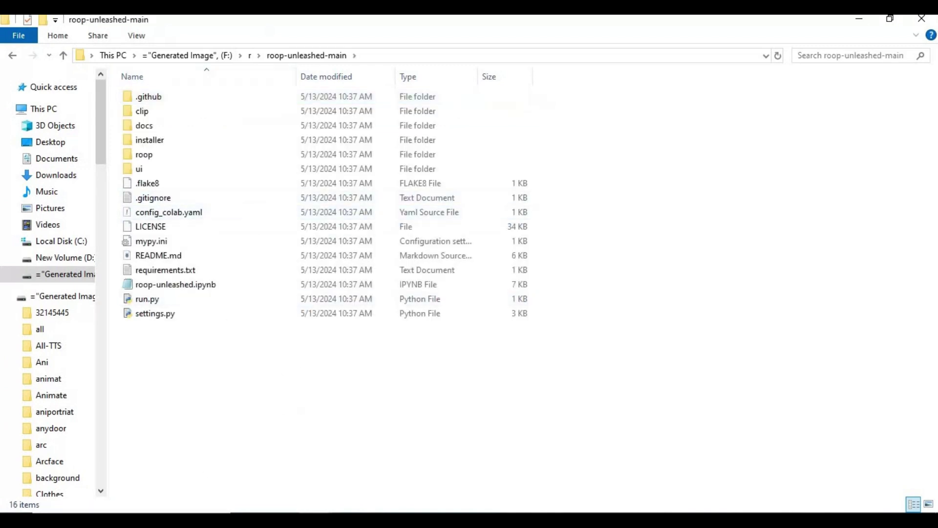
key(super+s)
text(ana)
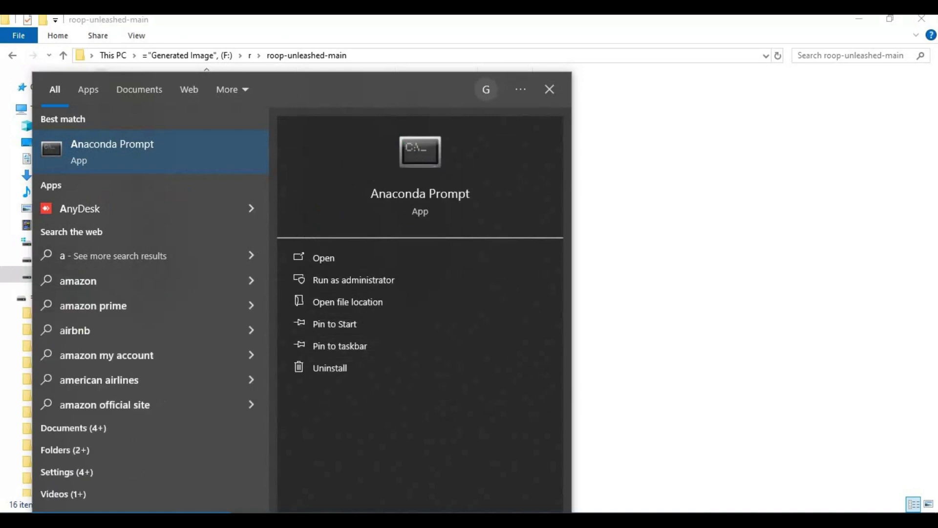
Launch Anaconda Prompt as administrator and switch to drive F:
click(360, 280)
drag(371, 79, 500, 87)
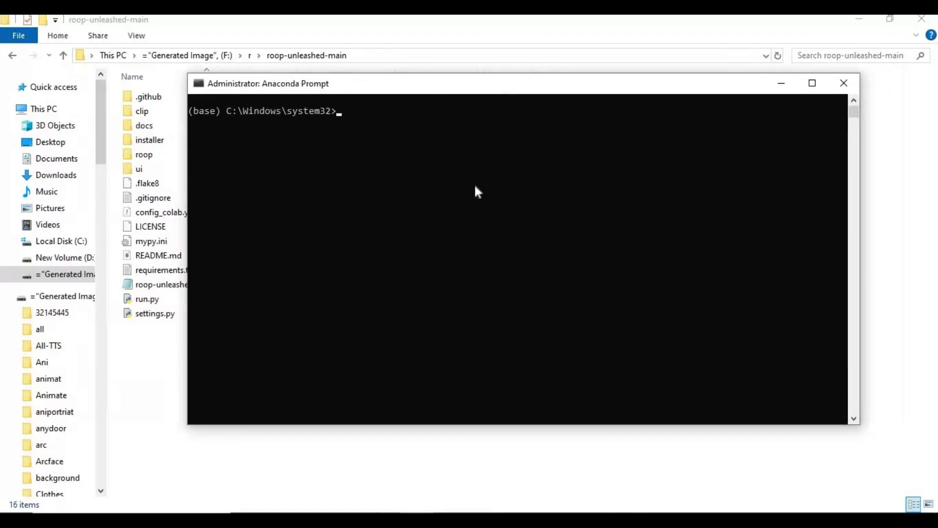
text(f:,)
key(Return)
Change directory to F:\r\roop-unleashed-main using the path copied from Explorer's address bar
text(cd)
click(255, 58)
right_click(189, 57)
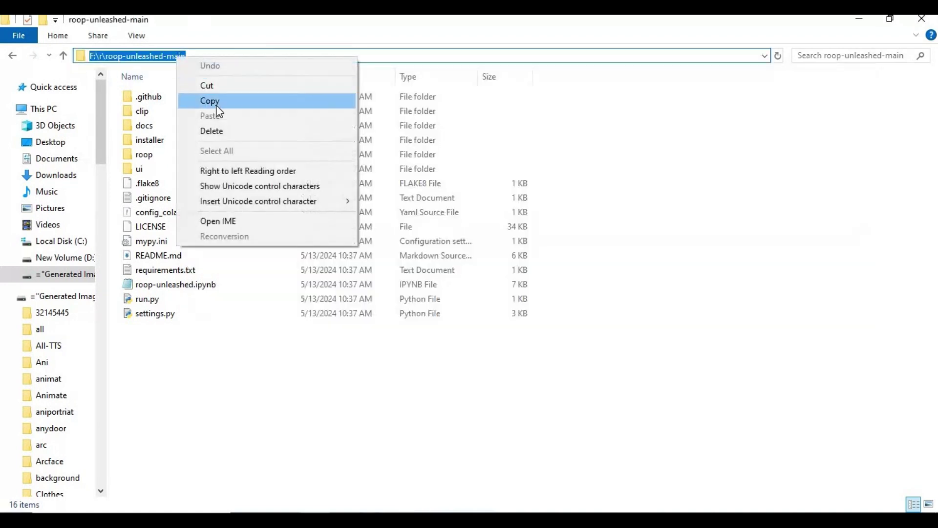
click(207, 101)
click(418, 462)
text(F:\r\roop-unleashed-main)
key(Return)
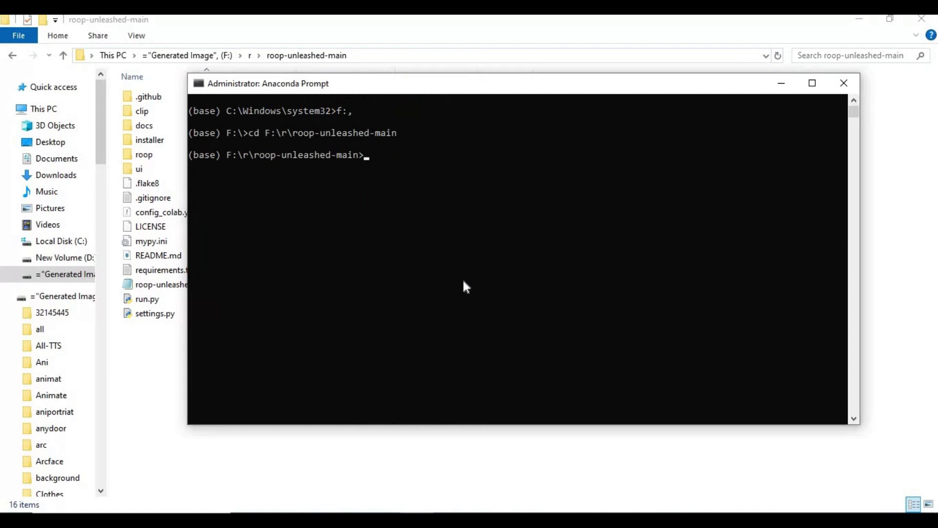
Create a Python 3.10 virtual environment named venv with 'py -3.10 -m venv venv'
text(py -3.)
text(10 -m venv venv)
key(Return)
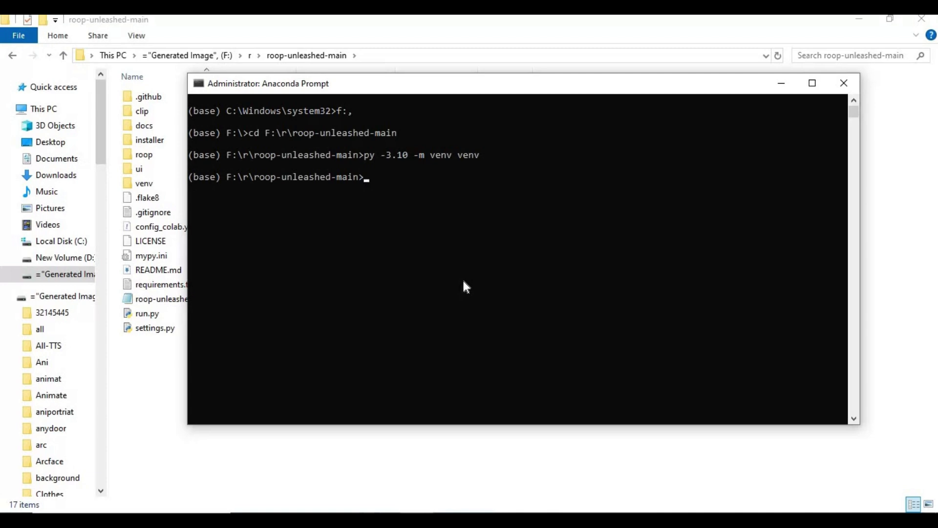
Activate it with venv\scripts\activate, copy the active prompt line, and return to File Explorer
text(venv\scripts\activate)
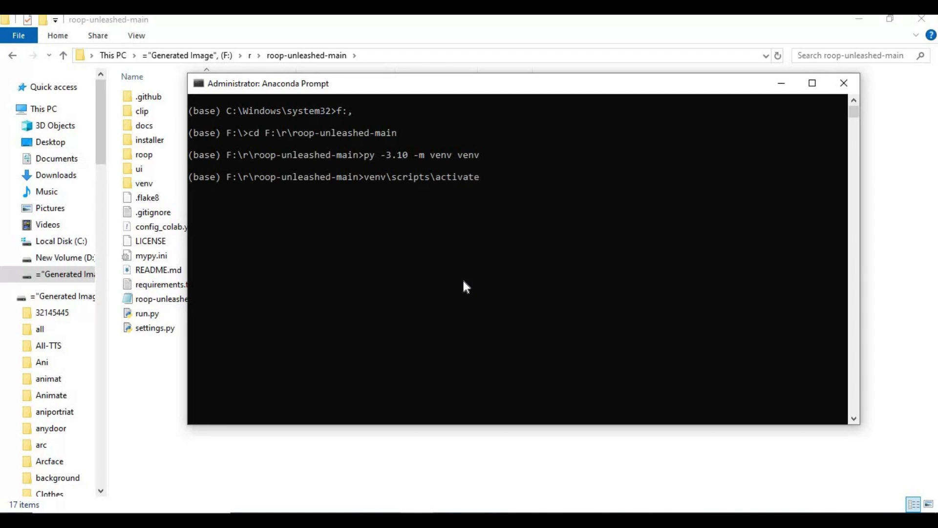
key(Return)
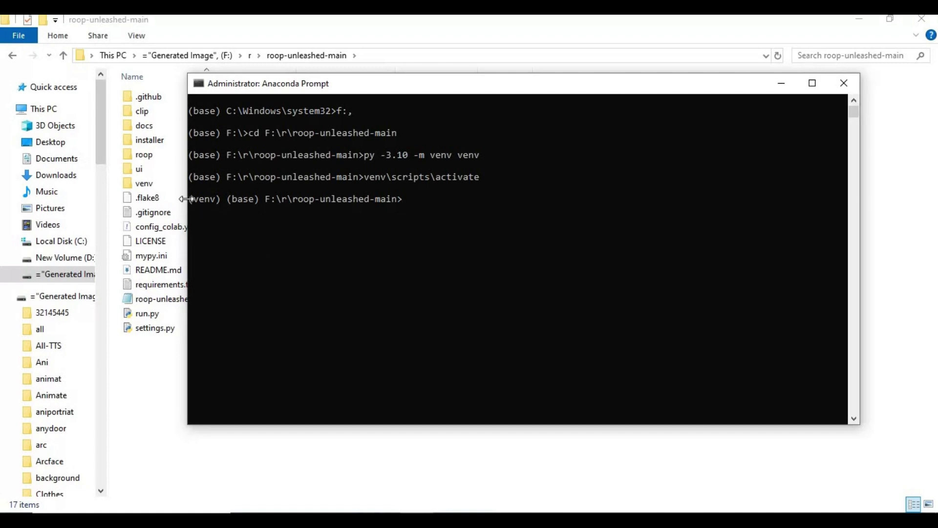
drag(186, 199, 411, 201)
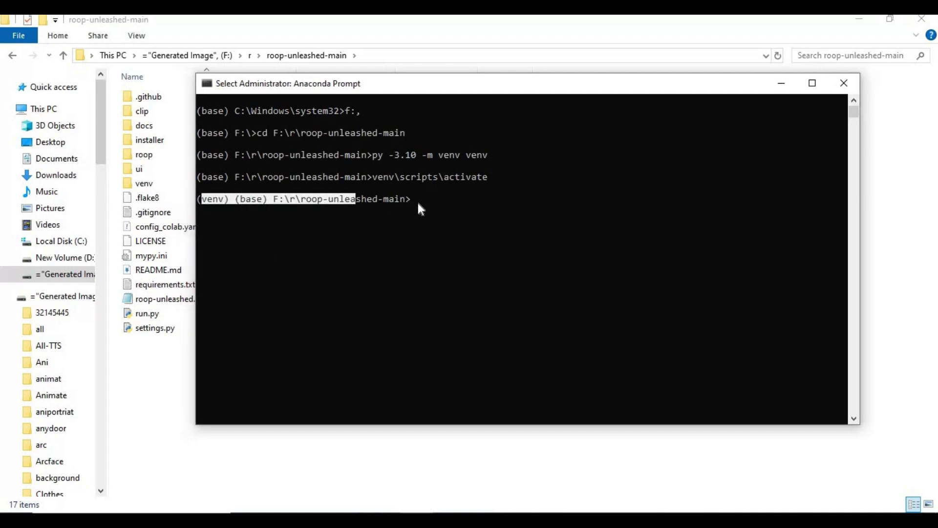
right_click(440, 219)
click(170, 403)
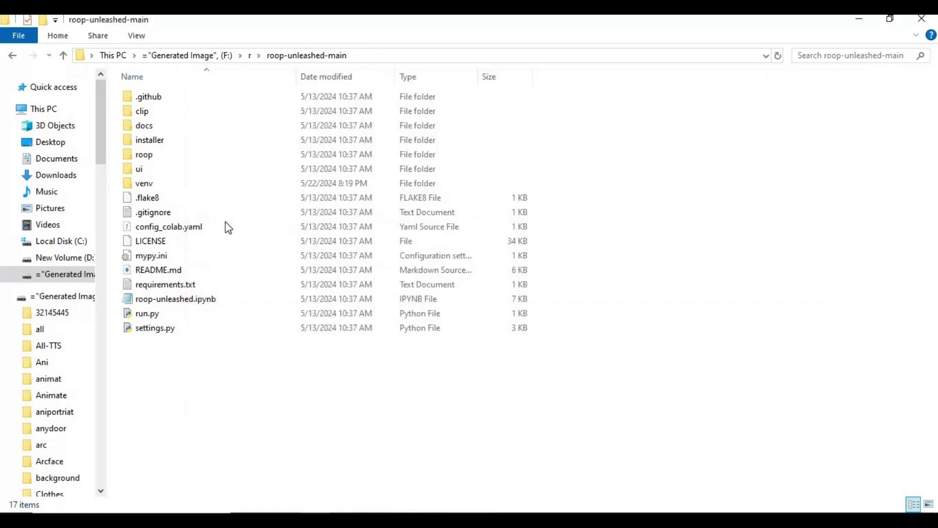
Open requirements.txt in Notepad and delete the --extra-index-url line
double_click(181, 285)
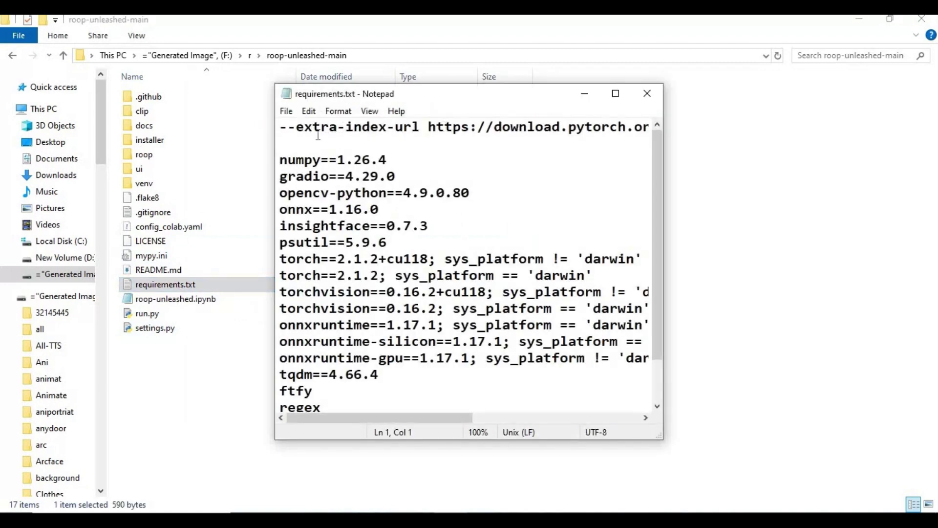
drag(280, 127, 322, 127)
drag(441, 128, 665, 156)
key(Delete)
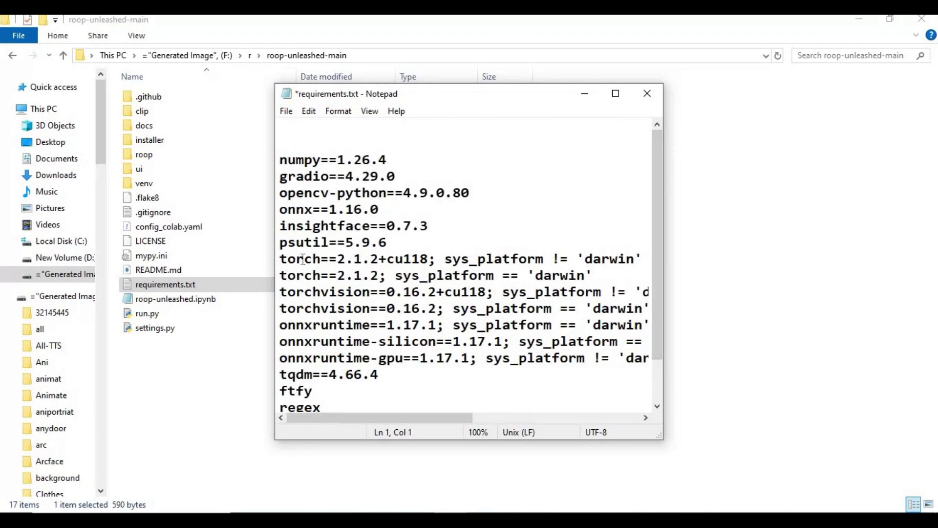
Delete the torch and torchvision lines along with the leftover blank line
drag(281, 259, 615, 270)
key(Delete)
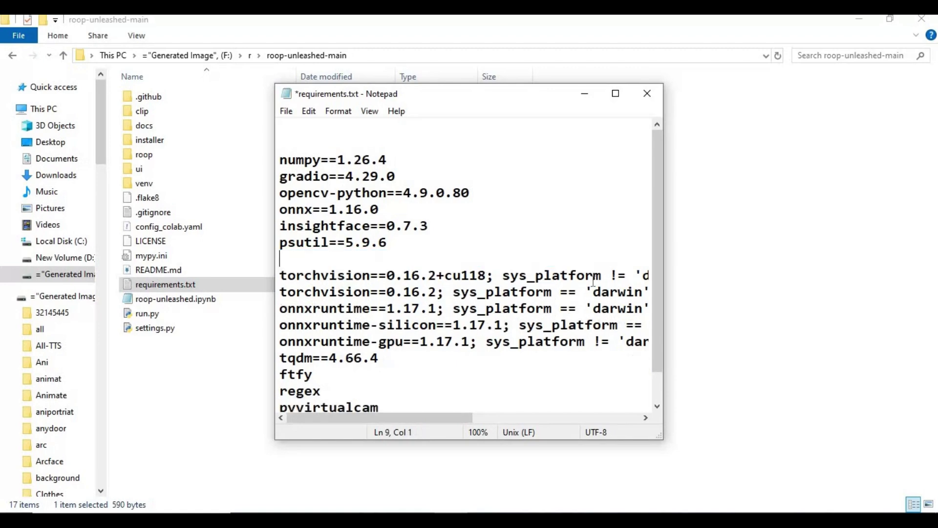
key(BackSpace)
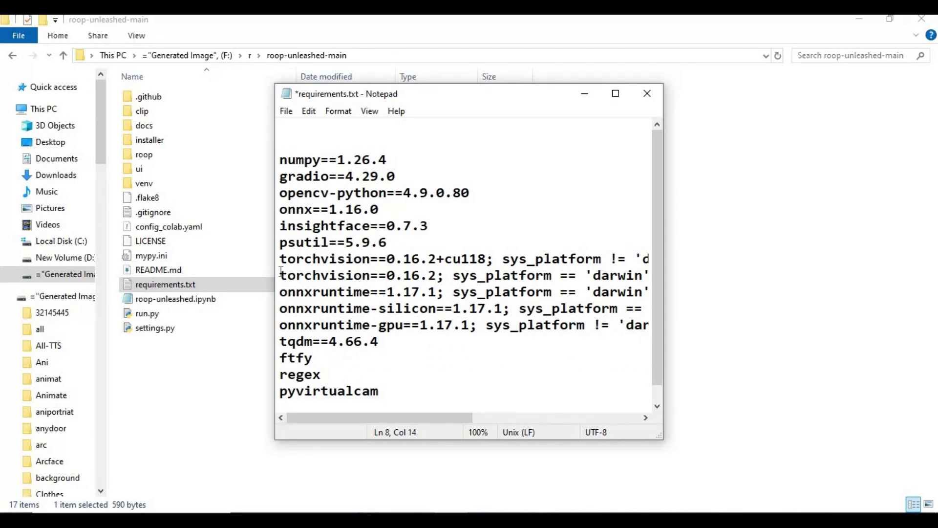
drag(290, 270, 585, 276)
key(BackSpace)
key(BackSpace)
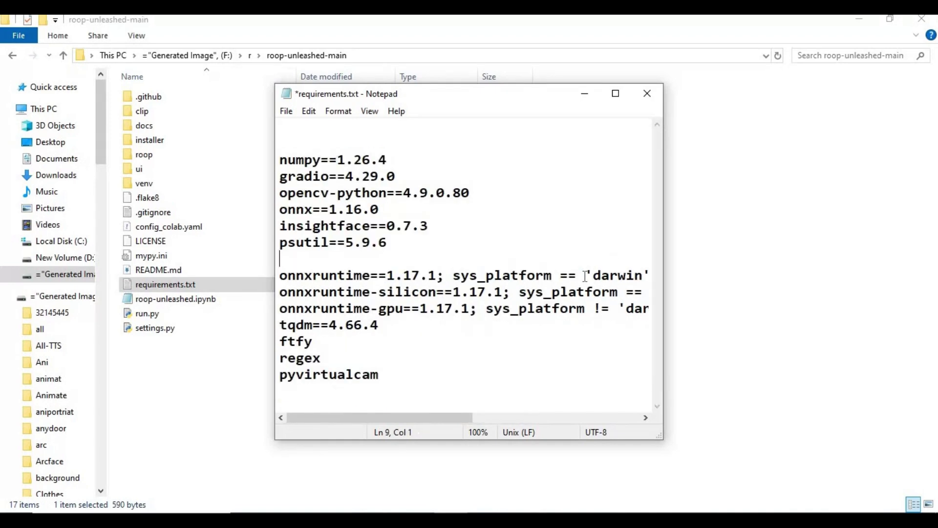
Save requirements.txt via File > Save, close Notepad, and return to the browser
click(285, 112)
click(319, 172)
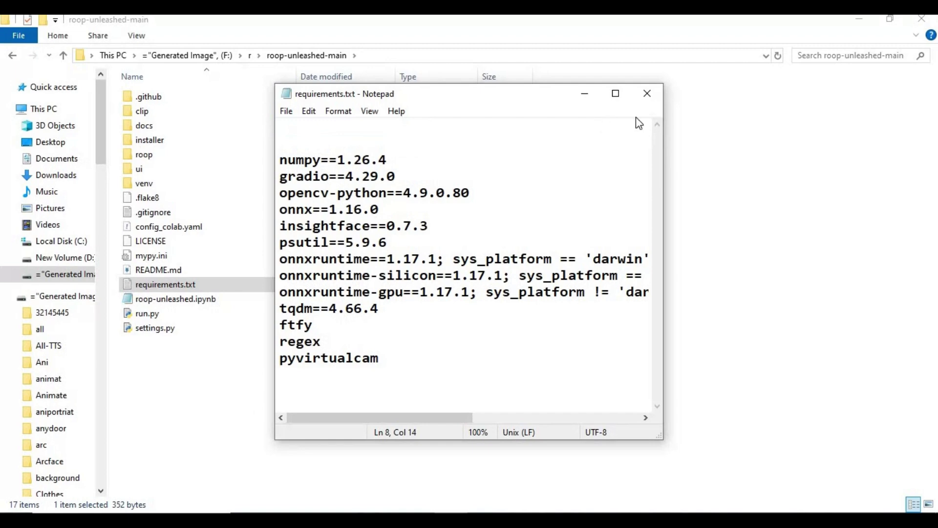
click(648, 93)
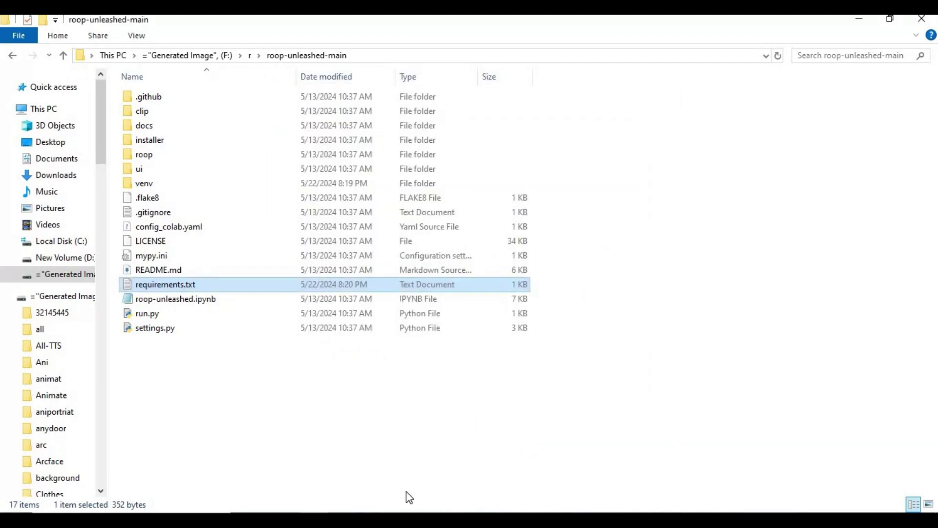
key(alt+Tab)
Search the web for pytorch and open the pytorch.org homepage
click(194, 27)
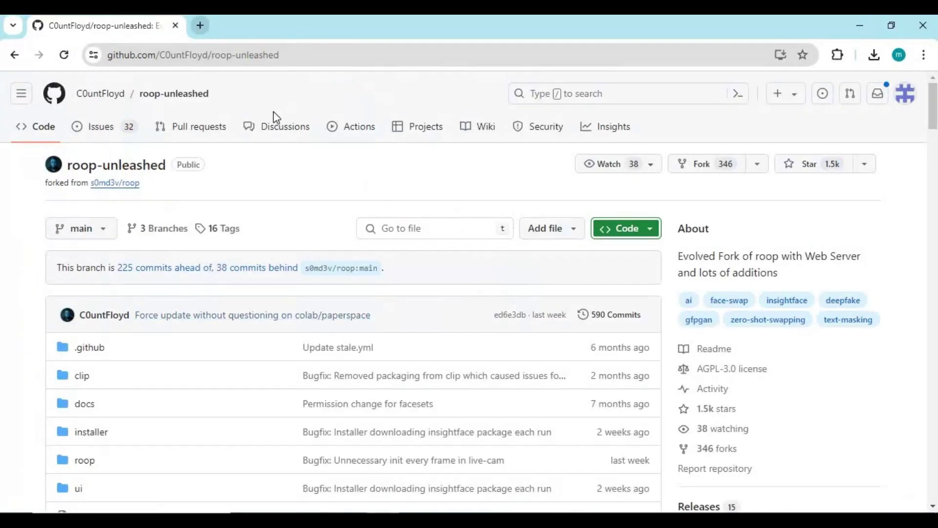
text(pyt)
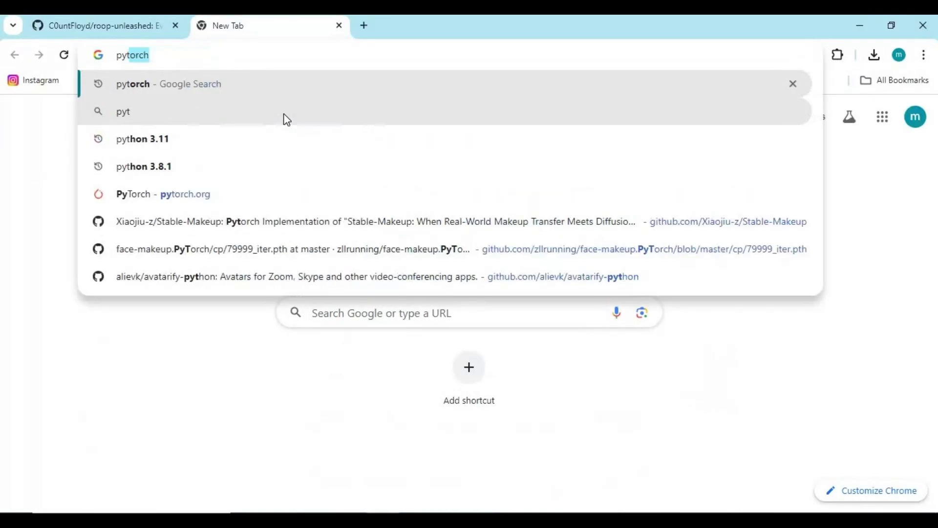
text(orch)
key(Return)
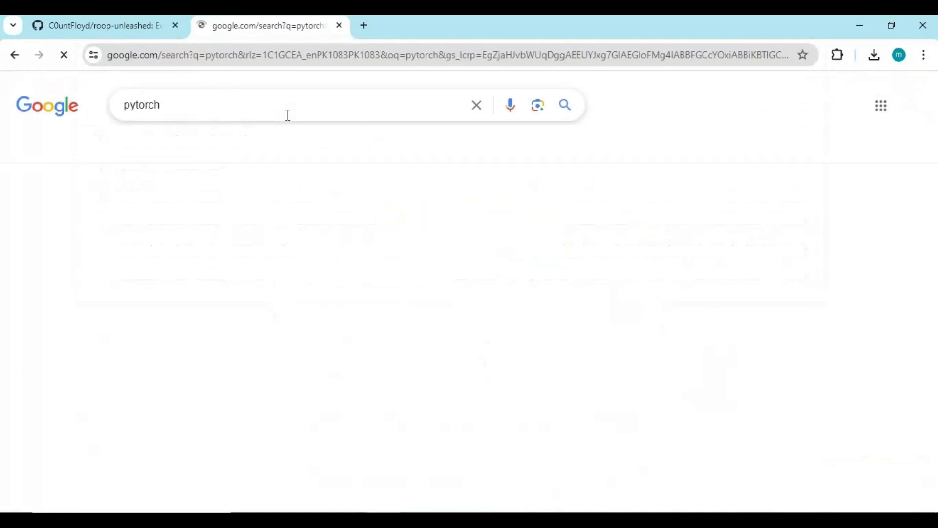
click(154, 229)
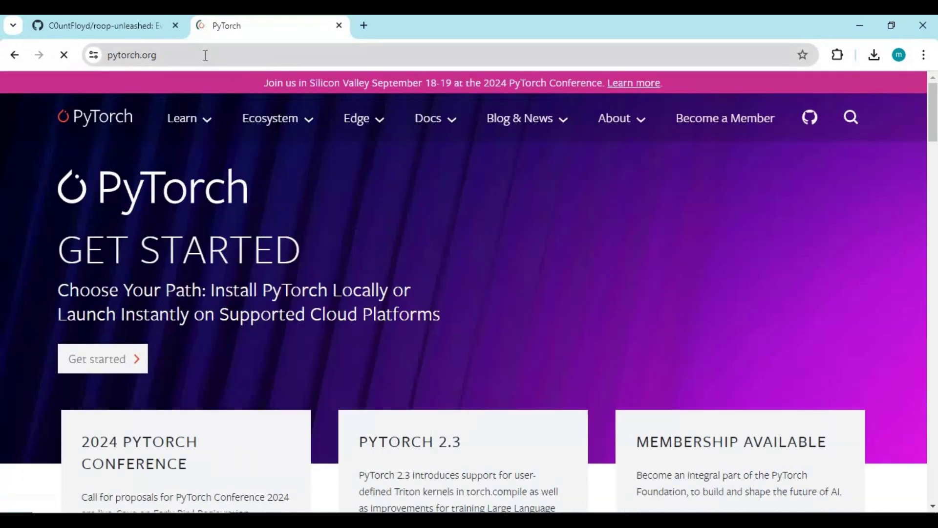
click(206, 55)
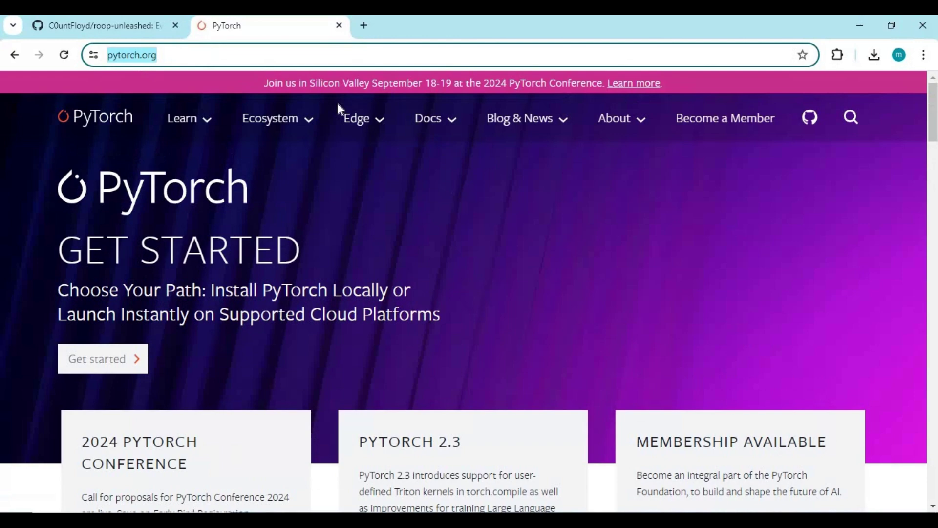
Scroll to the PyTorch install selector and set the package option to Pip
mouse_move(359, 118)
scroll(503, 266, down, 5)
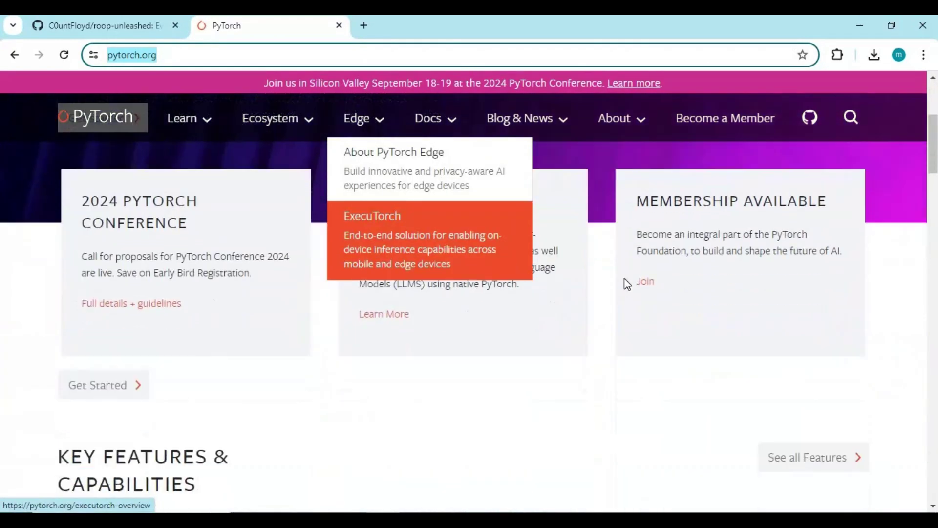
scroll(624, 279, down, 12)
scroll(622, 283, down, 4)
scroll(622, 283, up, 3)
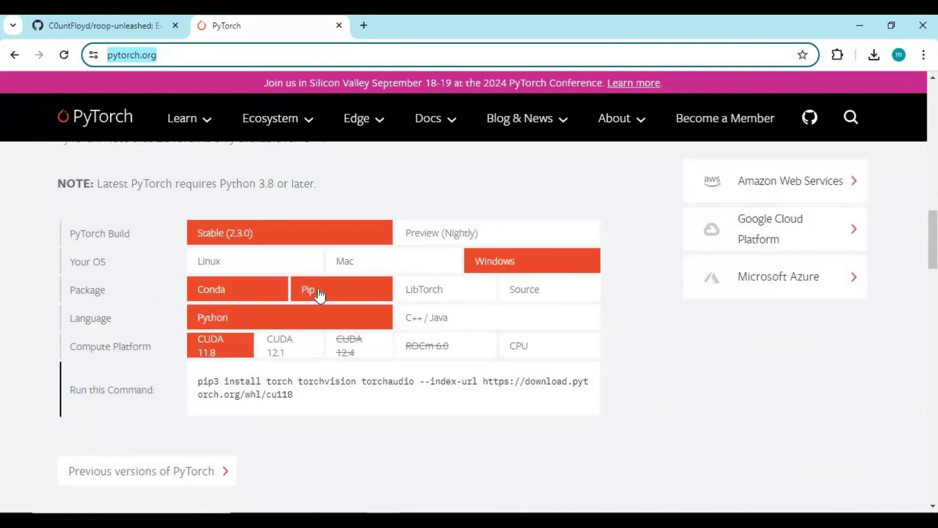
click(218, 289)
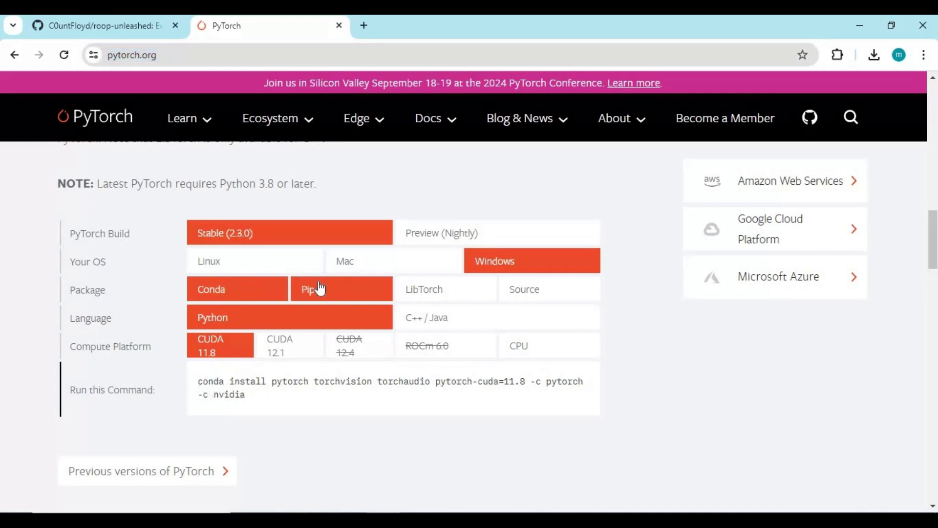
click(320, 288)
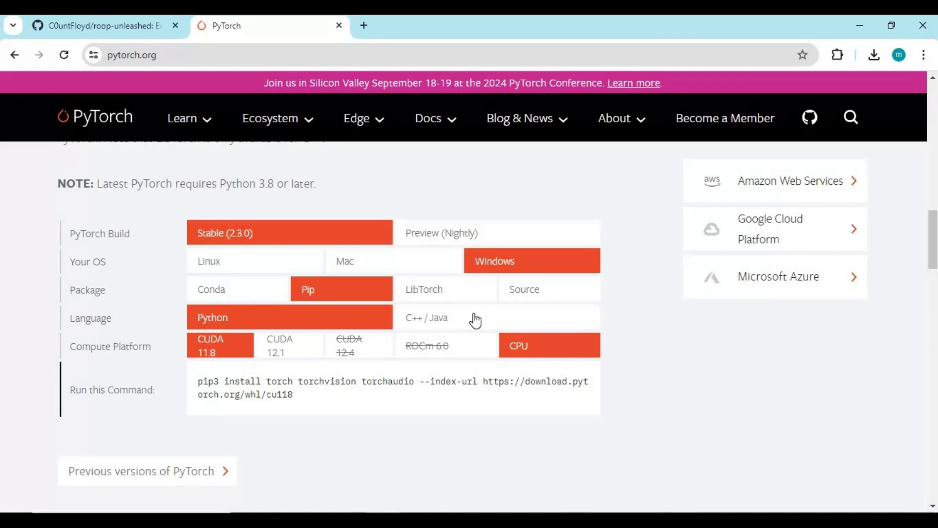
Copy the generated pip3 install torch torchvision torchaudio command for CUDA 11.8
click(236, 386)
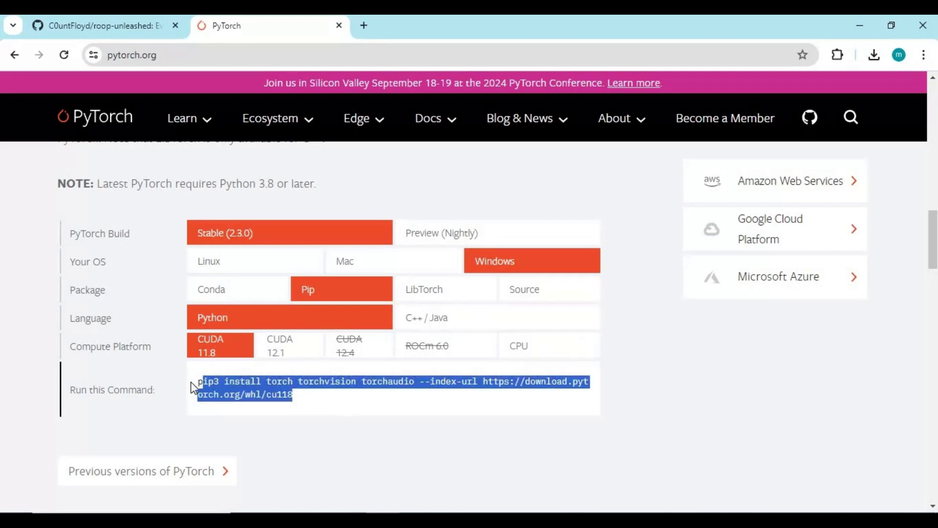
right_click(210, 384)
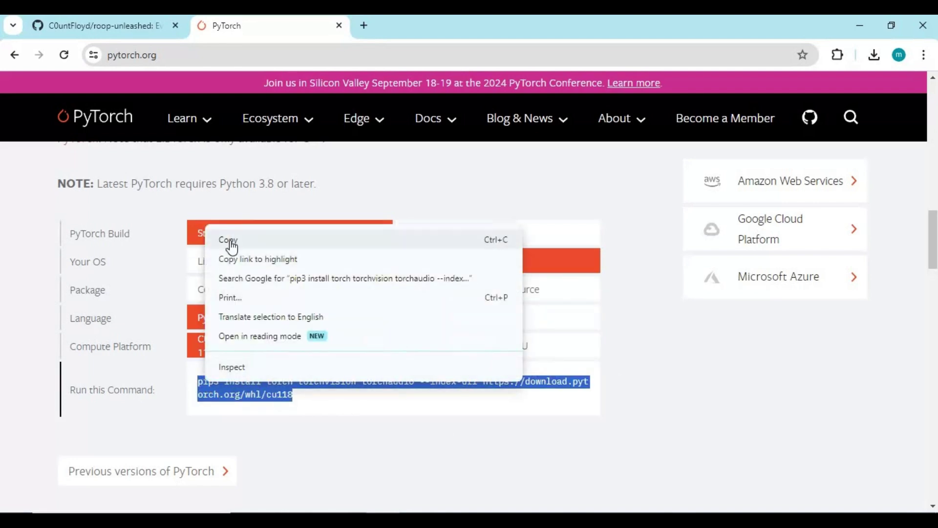
click(229, 239)
click(415, 471)
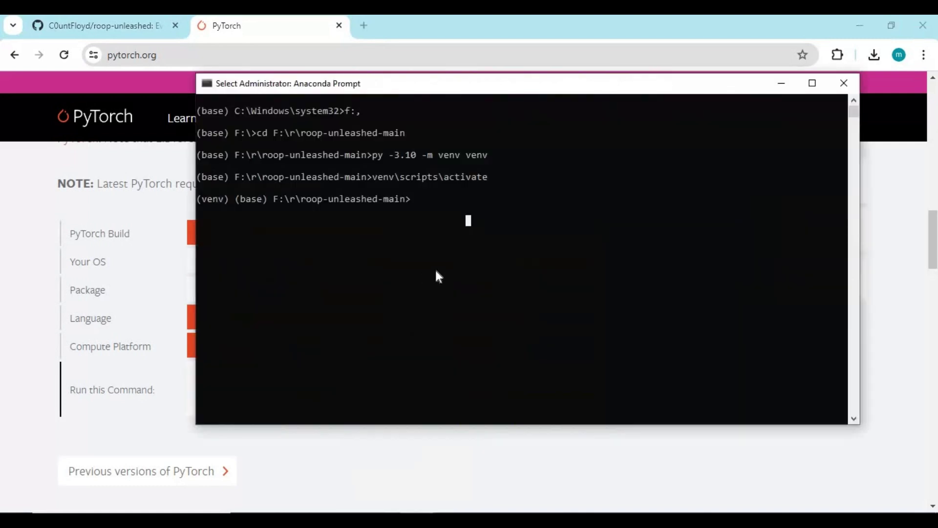
click(323, 454)
triple_click(189, 383)
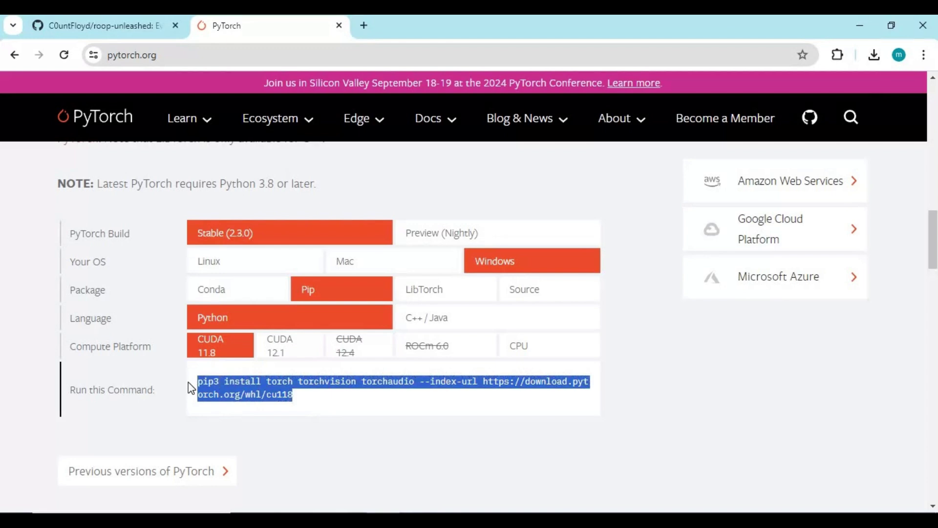
right_click(233, 380)
click(274, 209)
key(alt+Tab)
Install the cu118 torch, torchvision and torchaudio builds, then enter pip install -r requirements.txt
key(ctrl+v)
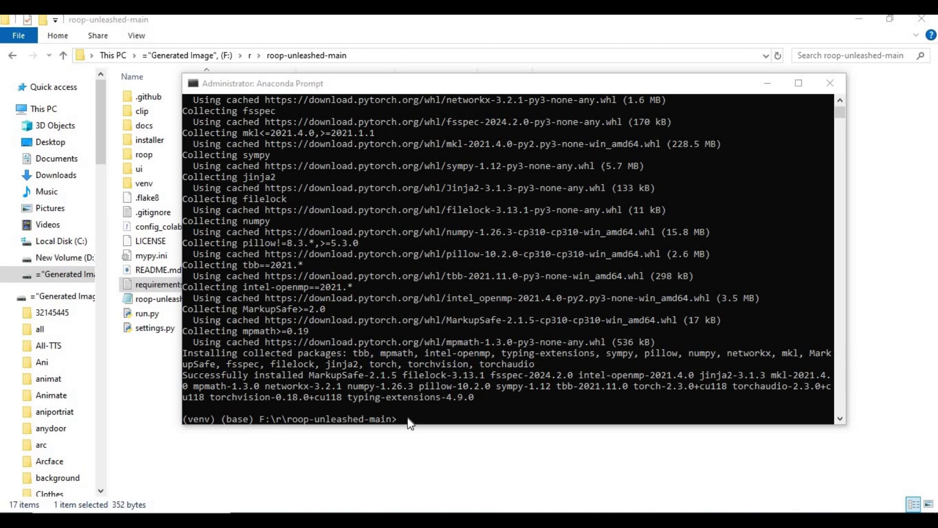
text(pi)
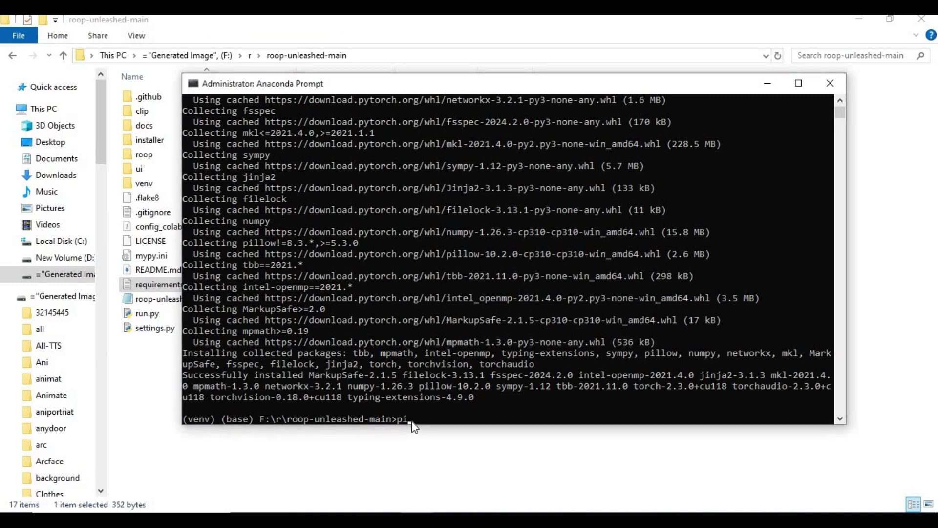
text(p install -r requirements)
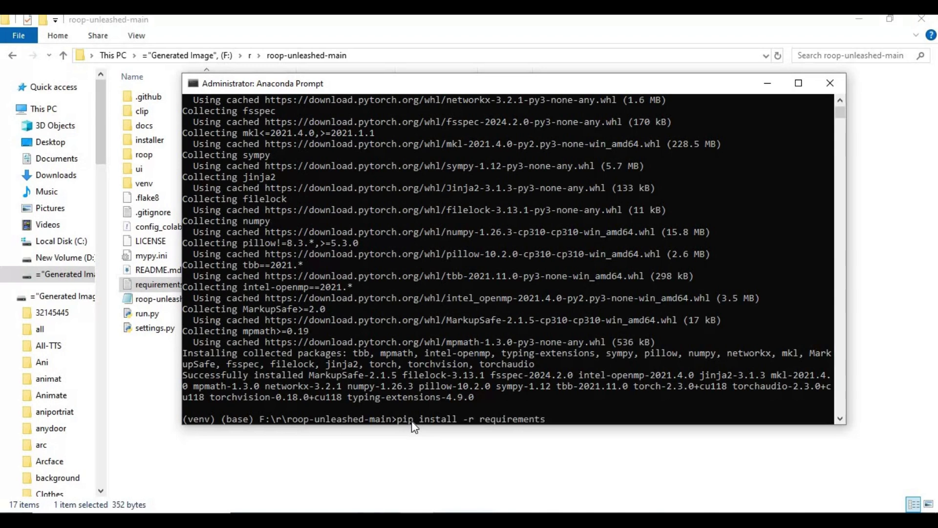
text(.txt)
Install requirements.txt into the venv, then launch Roop Unleashed with python run.py
key(Return)
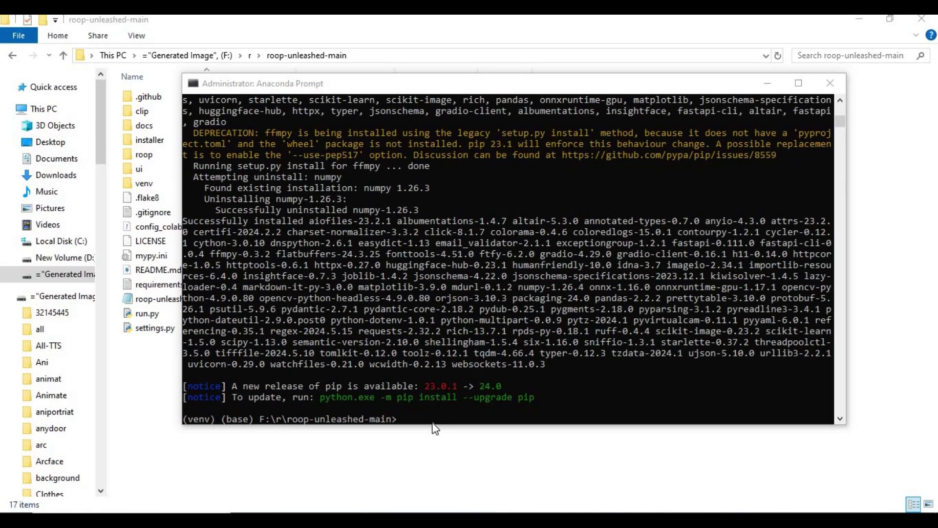
click(437, 419)
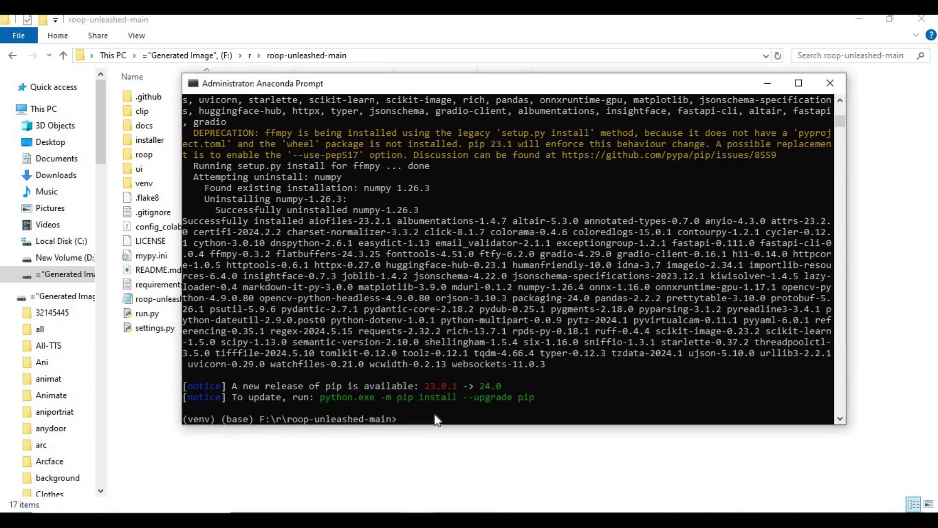
text(python)
text( run)
key(BackSpace)
text(n.py)
key(Return)
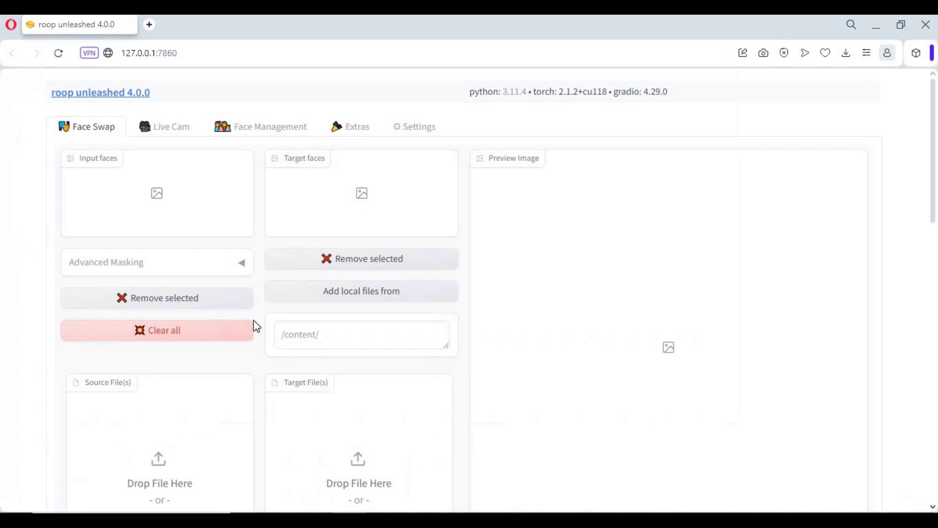
Scroll through the Roop Unleashed 4.0.0 Face Swap page at 127.0.0.1:7860, then close the browser
scroll(259, 330, down, 3)
scroll(257, 325, down, 4)
scroll(257, 325, up, 7)
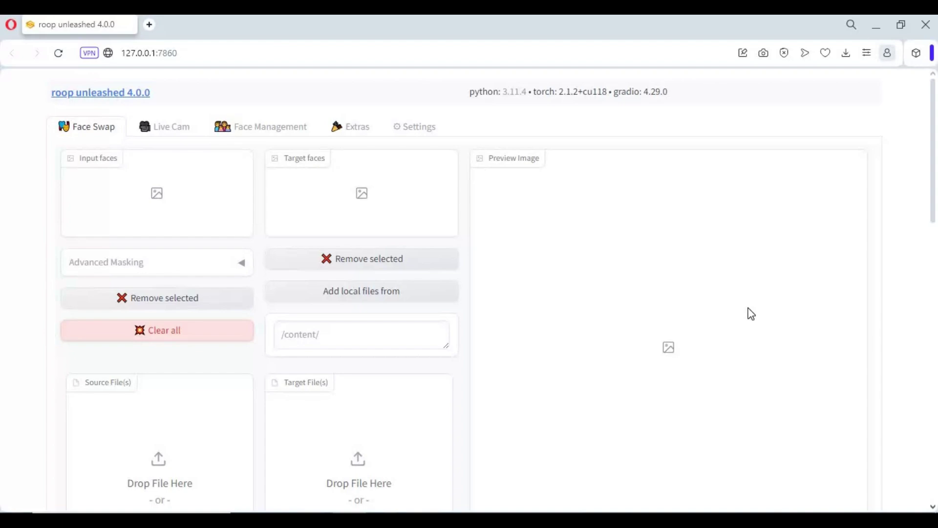
click(928, 33)
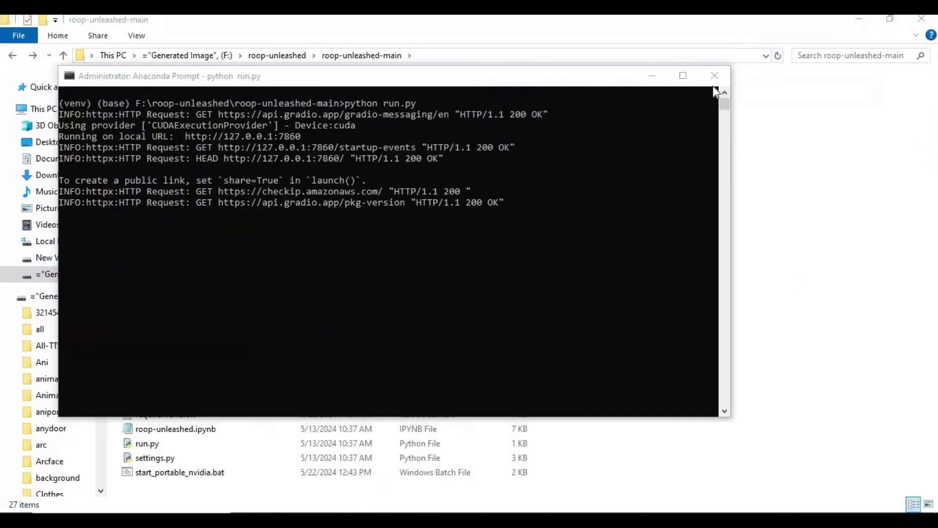
Close the server console, open Anaconda Prompt as administrator, and switch to drive F
click(717, 78)
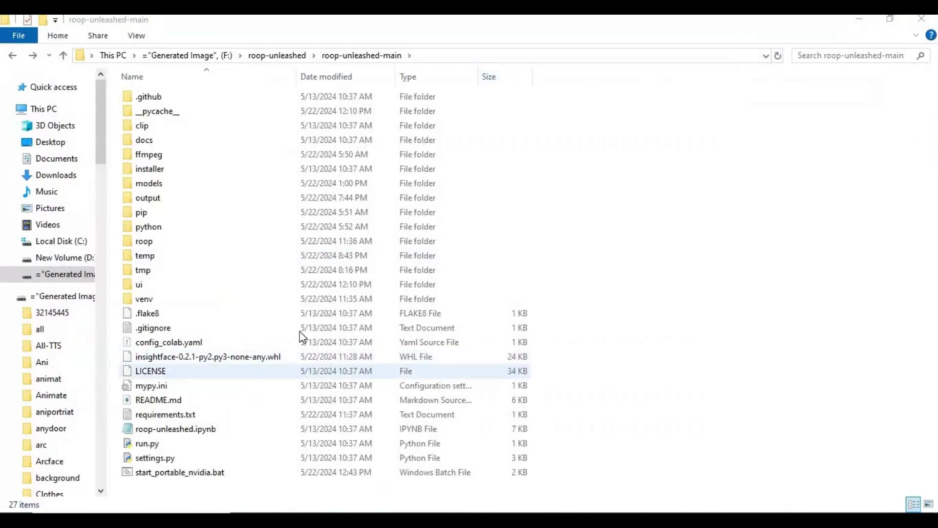
key(super+s)
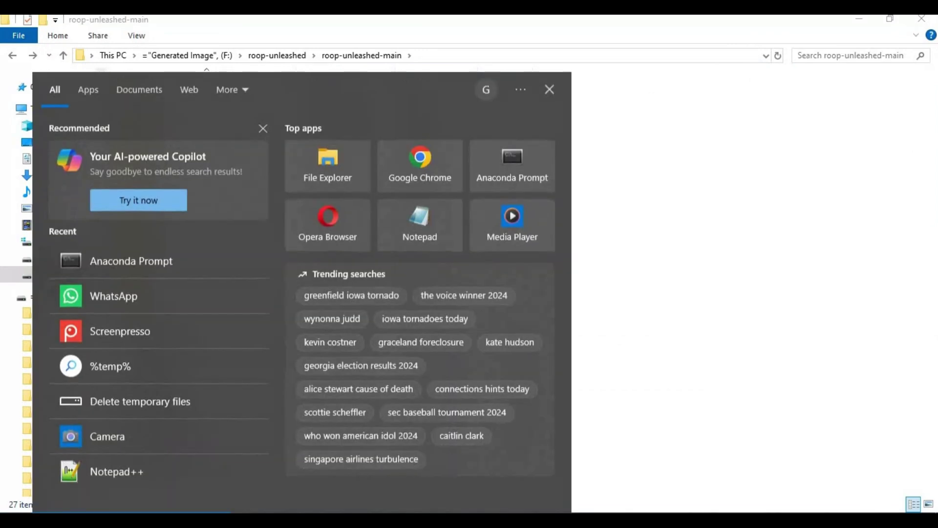
text(an)
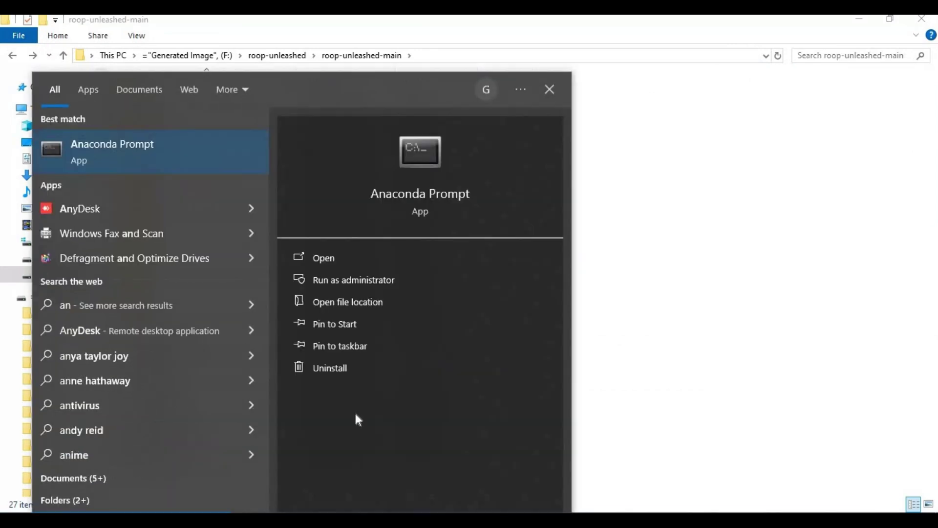
click(370, 283)
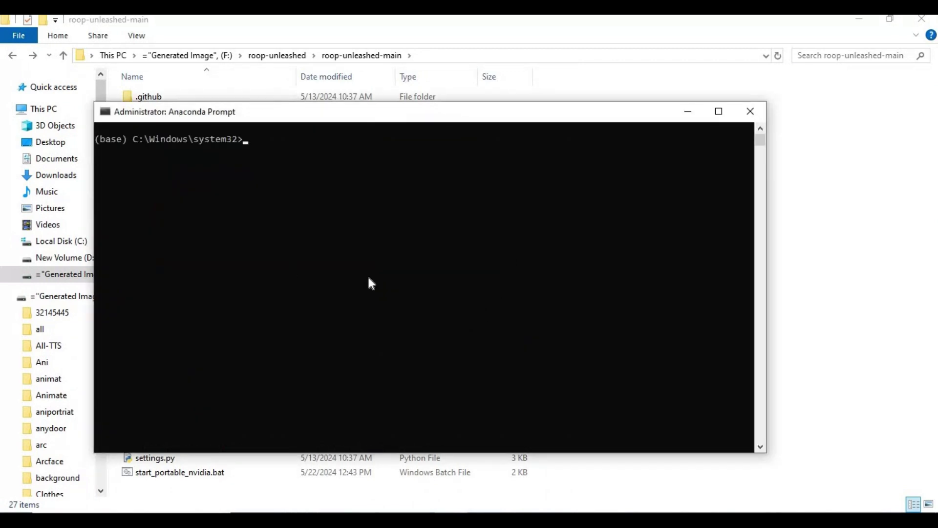
text(f:,)
key(Return)
Change into F:\roop-unleashed\roop-unleashed-main and activate its venv with venv\scripts\activate
text(cd)
click(222, 57)
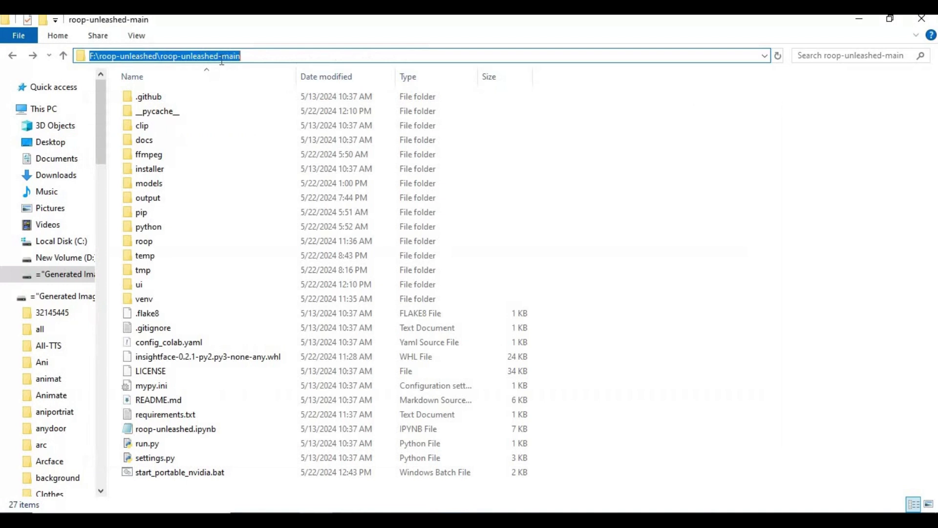
right_click(222, 58)
click(276, 98)
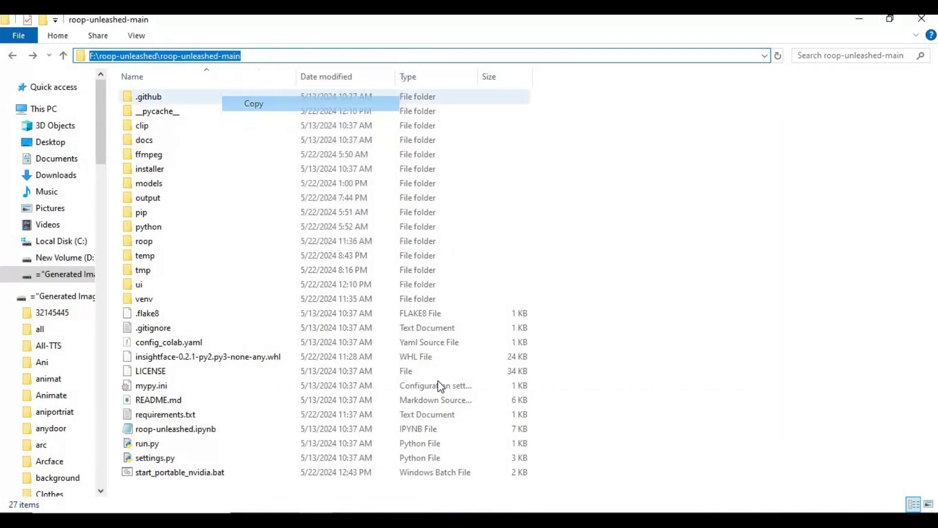
mouse_move(471, 520)
click(471, 469)
key(ctrl+v)
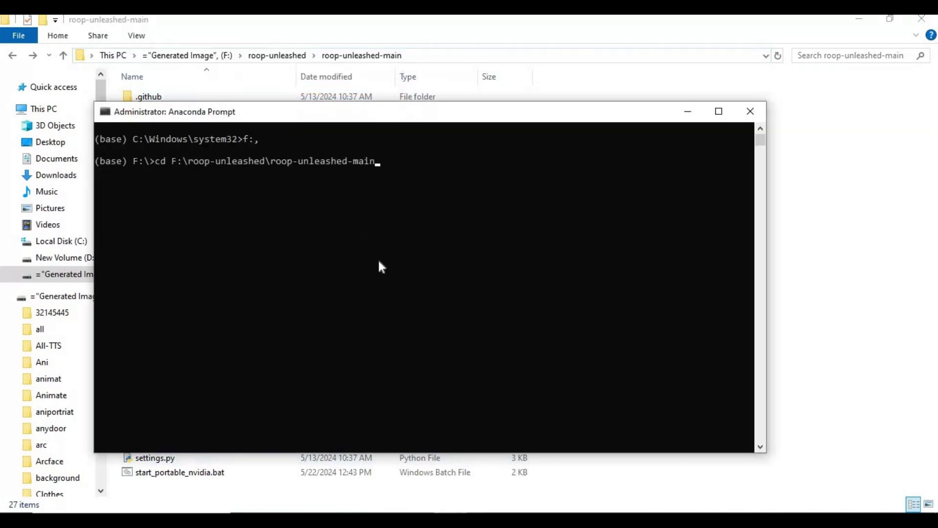
key(Return)
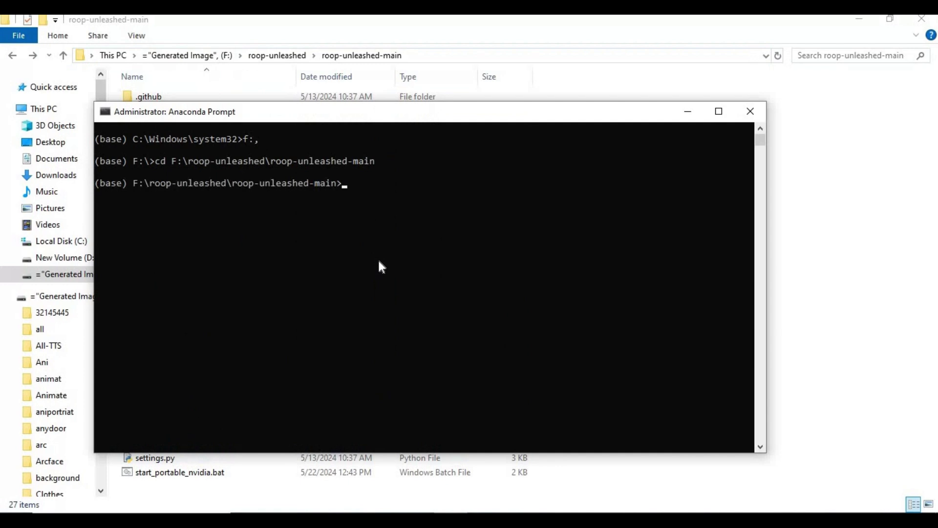
text(venv\scripts\activate)
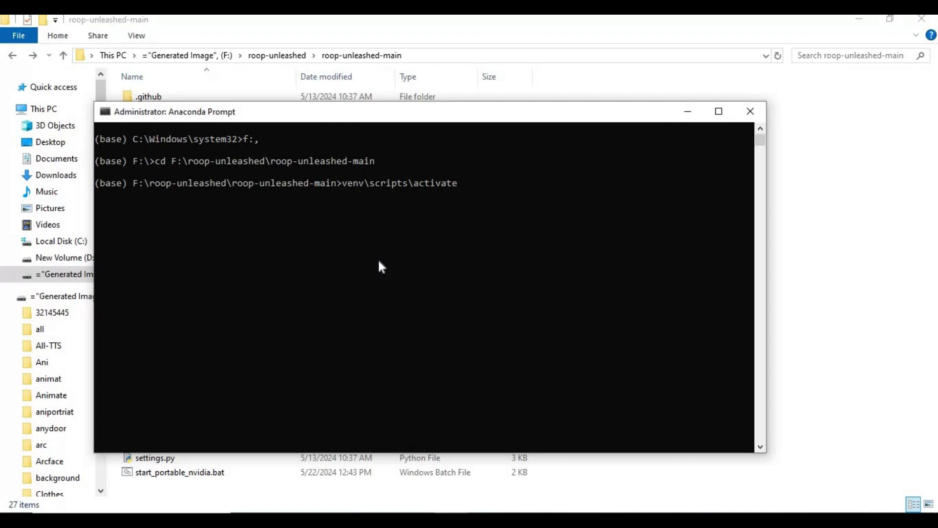
key(Return)
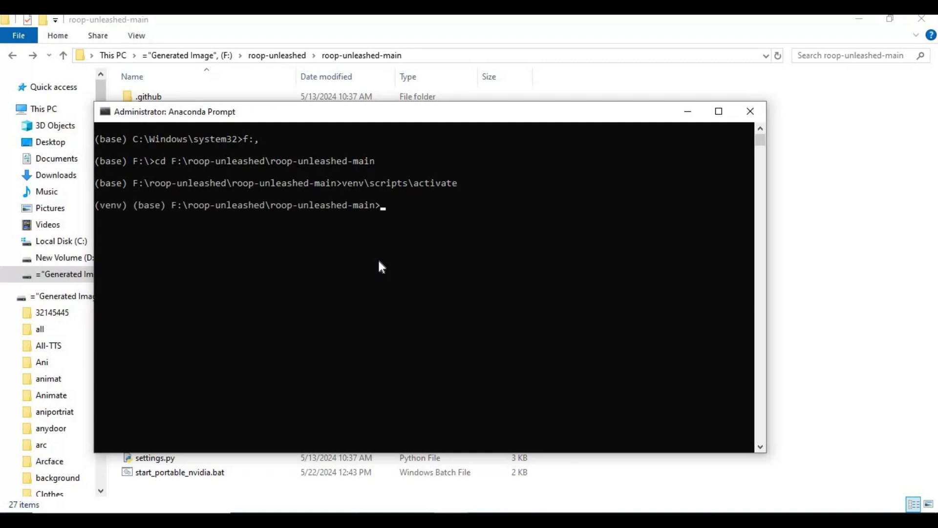